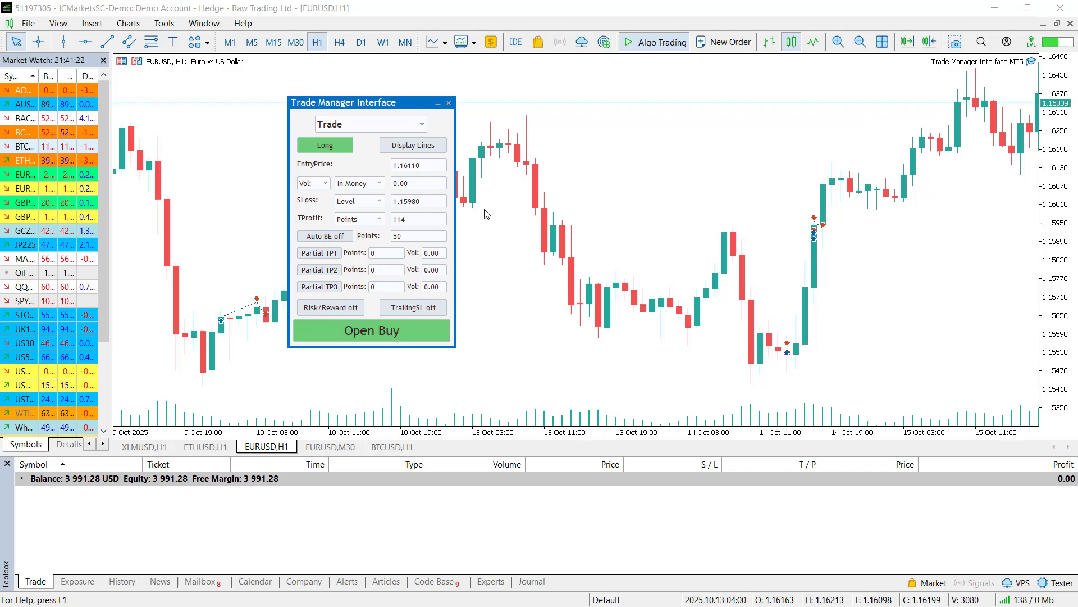
# Step: Display the long trade lines on the chart around an entry of about 1.16022 and set the volume to 15 in money
pyautogui.moveTo(380, 103); pyautogui.dragTo(300, 106)
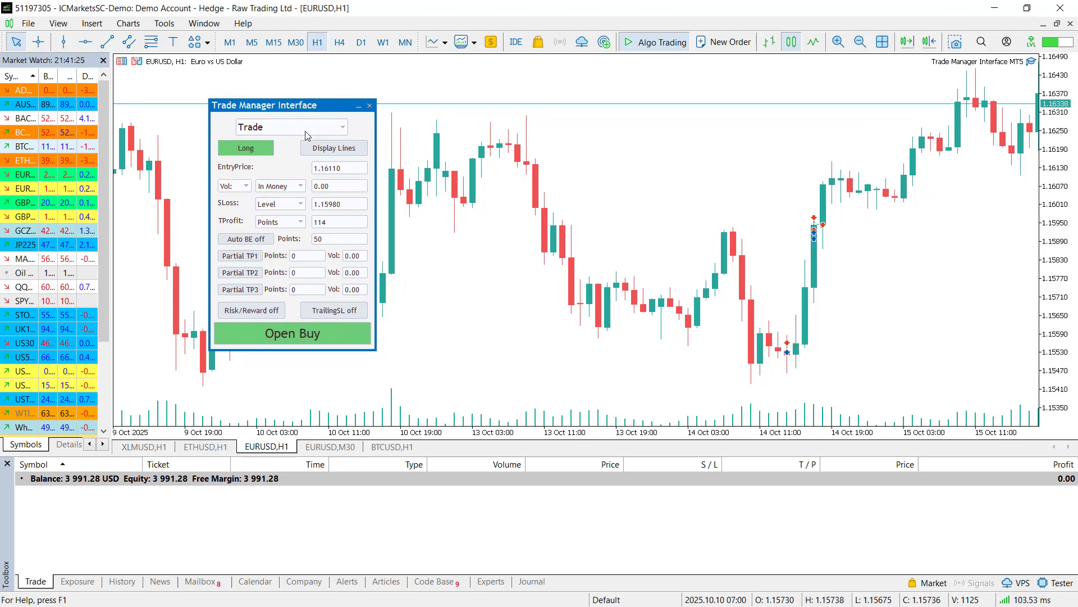
pyautogui.click(348, 148)
pyautogui.moveTo(973, 178); pyautogui.dragTo(802, 204)
pyautogui.click(336, 189)
pyautogui.write('15')
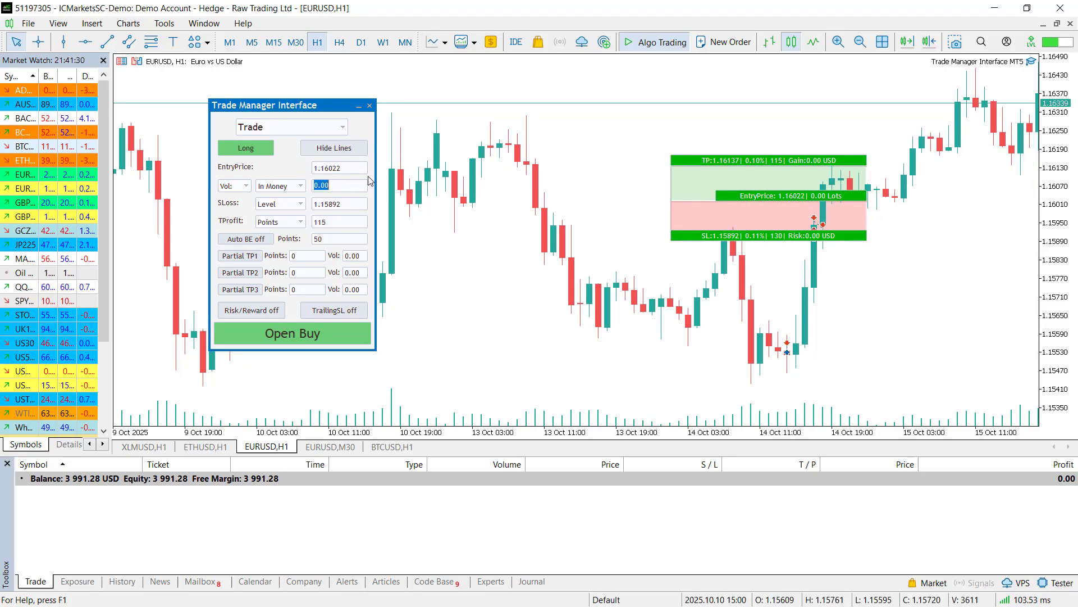
# Step: Set the long trade's entry price to ask, and move the trade lines on the chart to an entry of about 1.16285
pyautogui.click(312, 168)
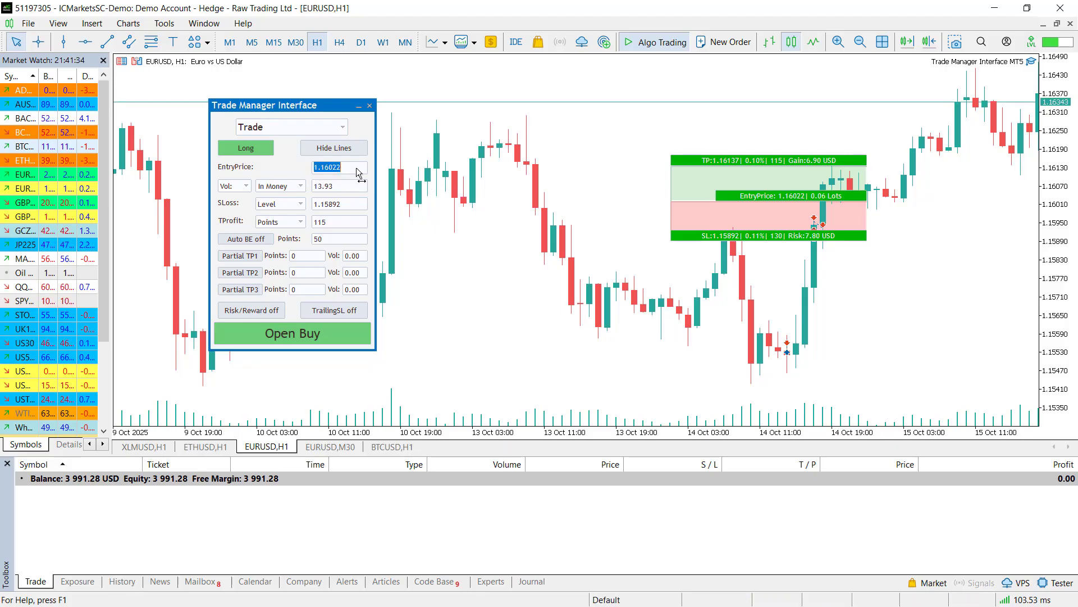
pyautogui.write('ask')
pyautogui.press('Return')
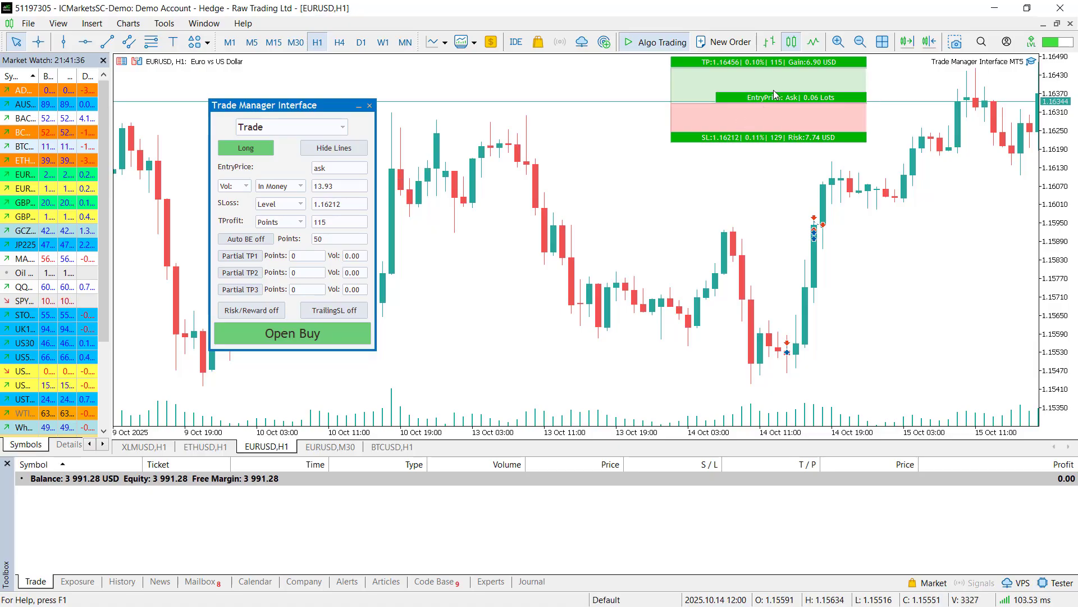
pyautogui.moveTo(772, 93); pyautogui.dragTo(765, 118)
# Step: Turn on auto break-even and enable partial TP1 at 50 points with volume 0.01, moving its line to about 66 points
pyautogui.click(267, 241)
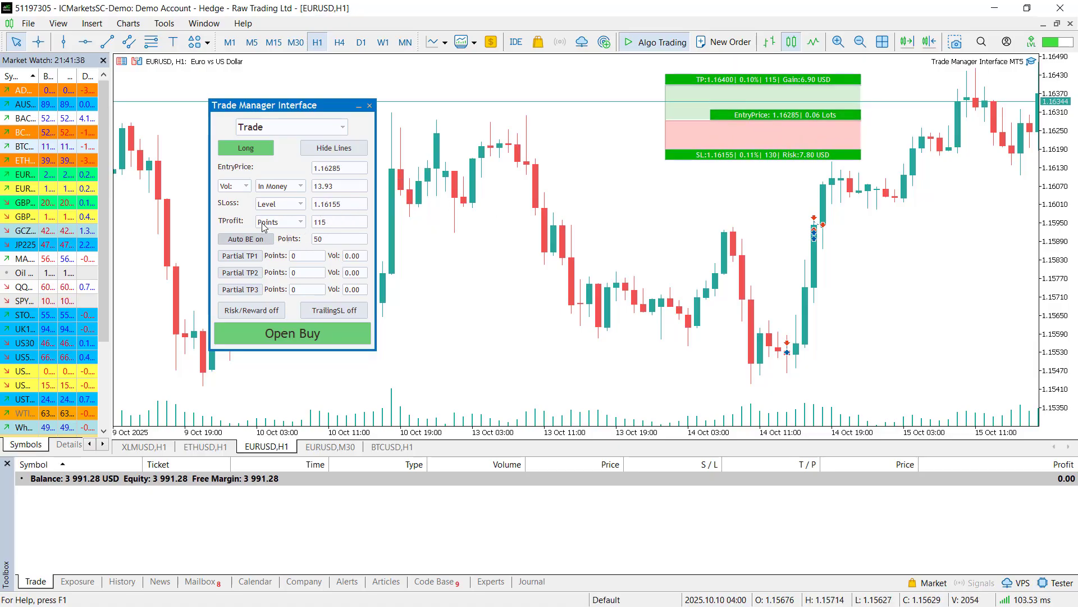
pyautogui.doubleClick(291, 257)
pyautogui.write('50')
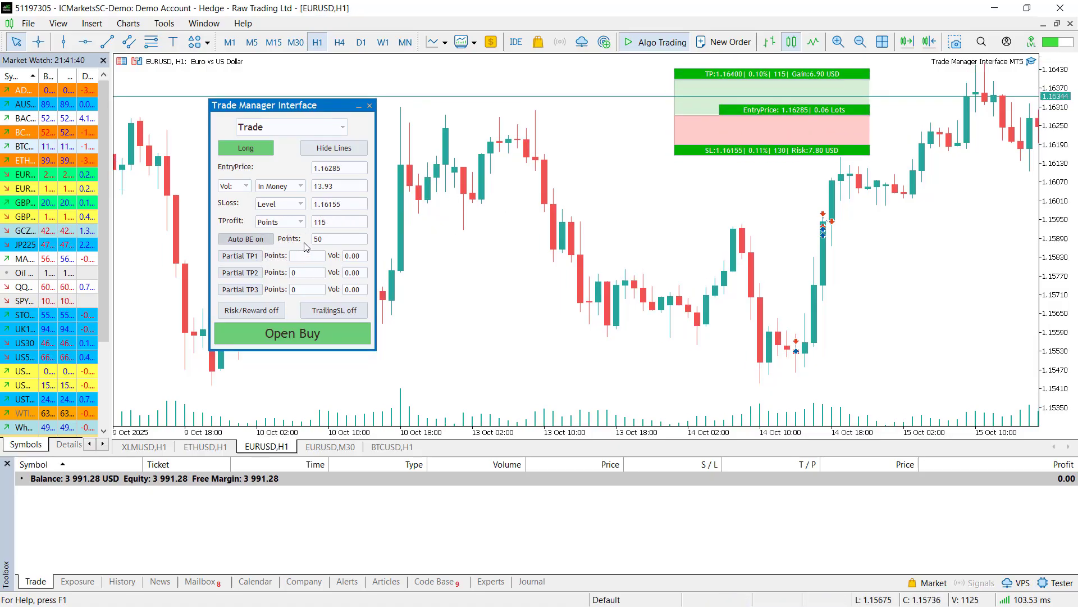
pyautogui.doubleClick(363, 257)
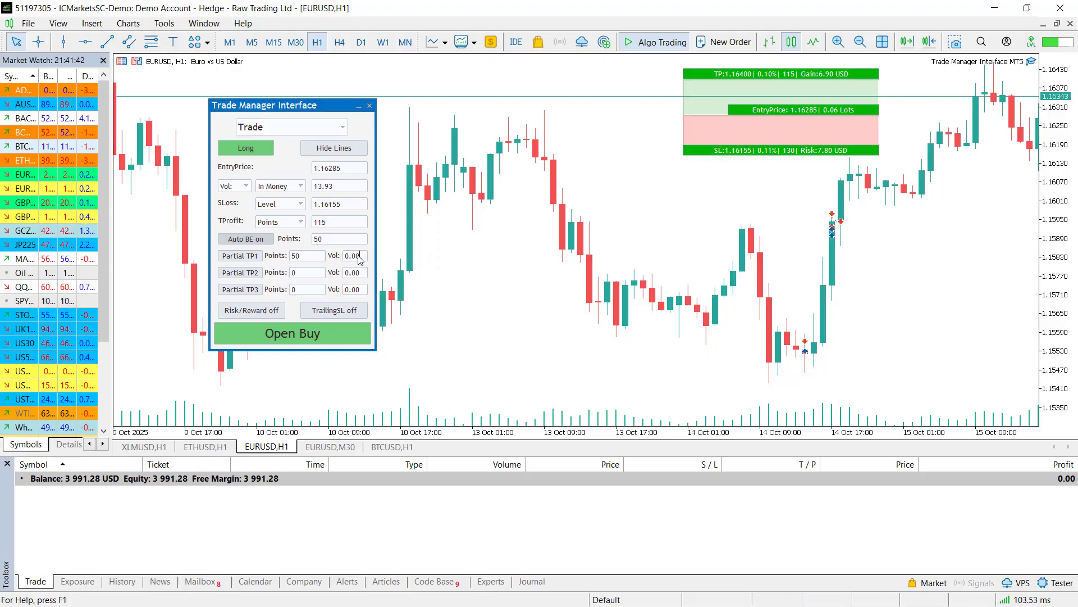
pyautogui.write('1')
pyautogui.click(239, 257)
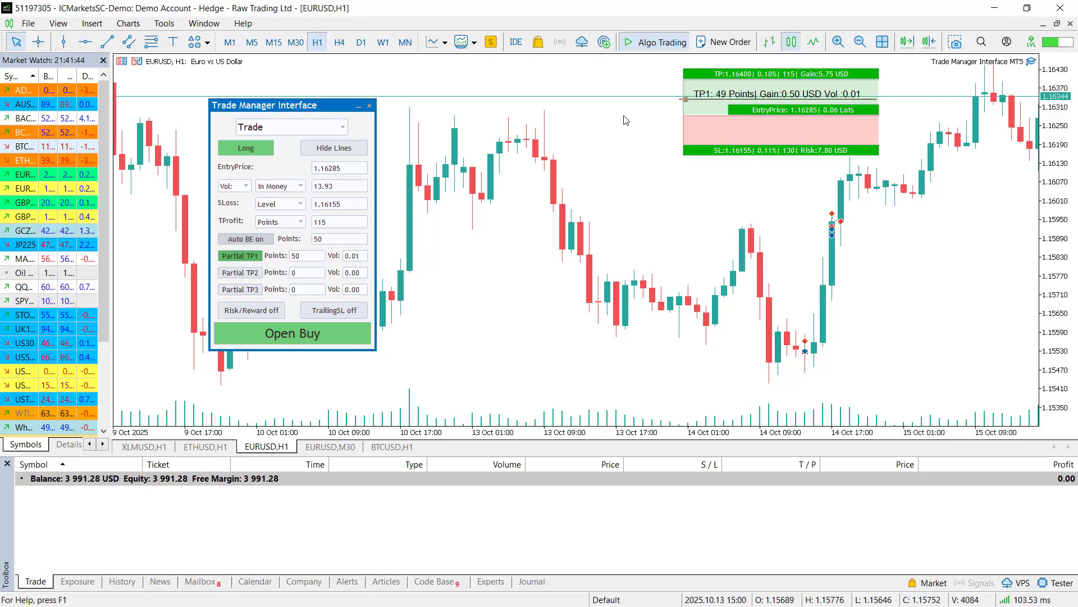
pyautogui.moveTo(683, 99); pyautogui.dragTo(684, 91)
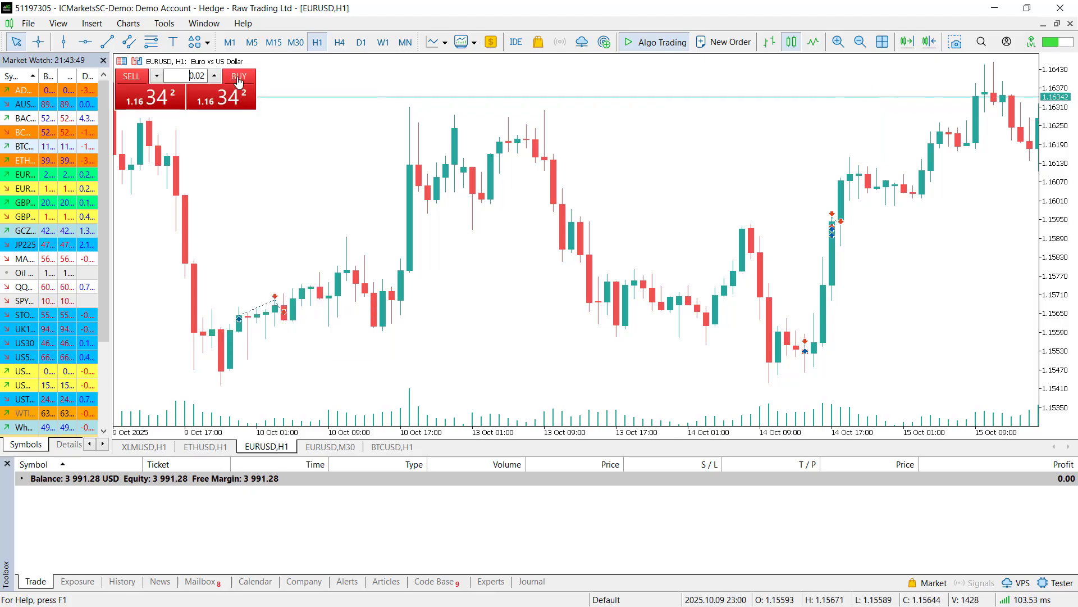
# Step: Prepare a standard EURUSD market order with volume 0.03, stop loss 1.16346 and take profit 1.16341
pyautogui.click(238, 79)
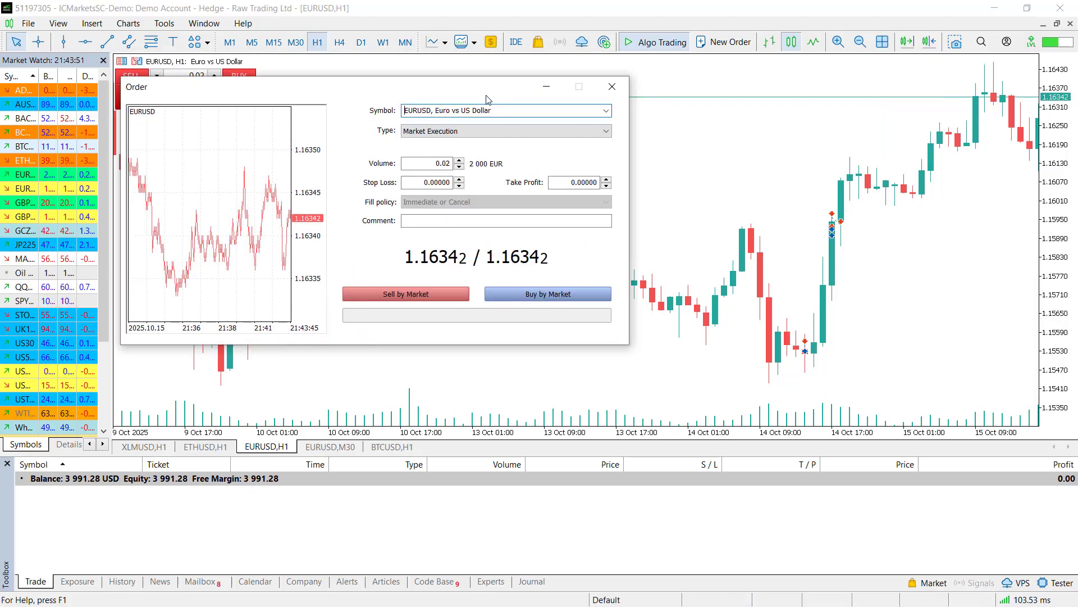
pyautogui.click(512, 145)
pyautogui.click(512, 145)
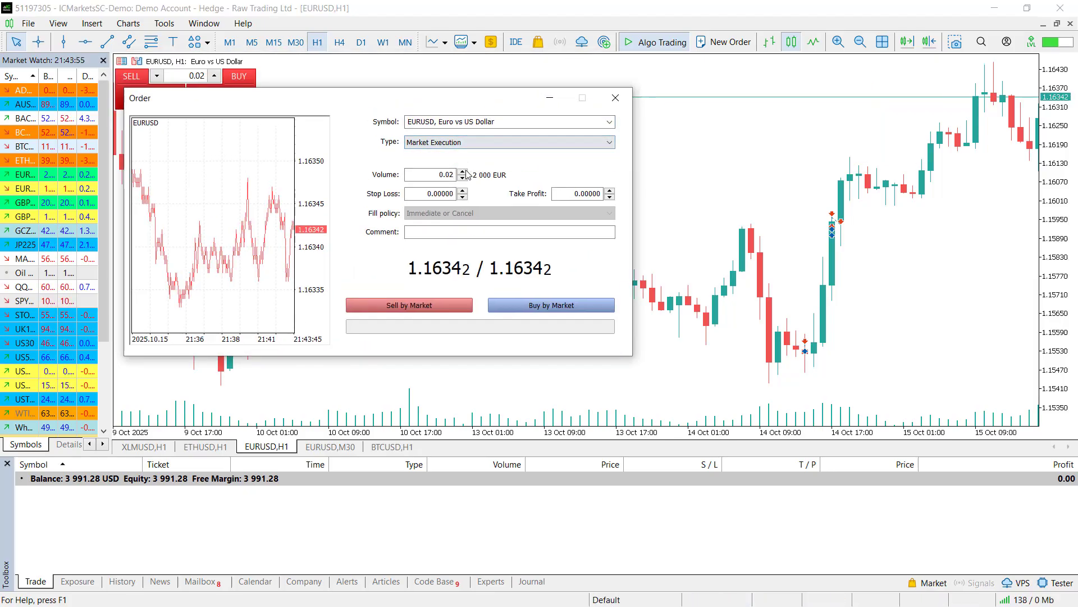
pyautogui.click(463, 172)
pyautogui.click(463, 191)
pyautogui.click(463, 190)
pyautogui.click(463, 191)
pyautogui.click(462, 191)
pyautogui.click(463, 191)
pyautogui.click(609, 191)
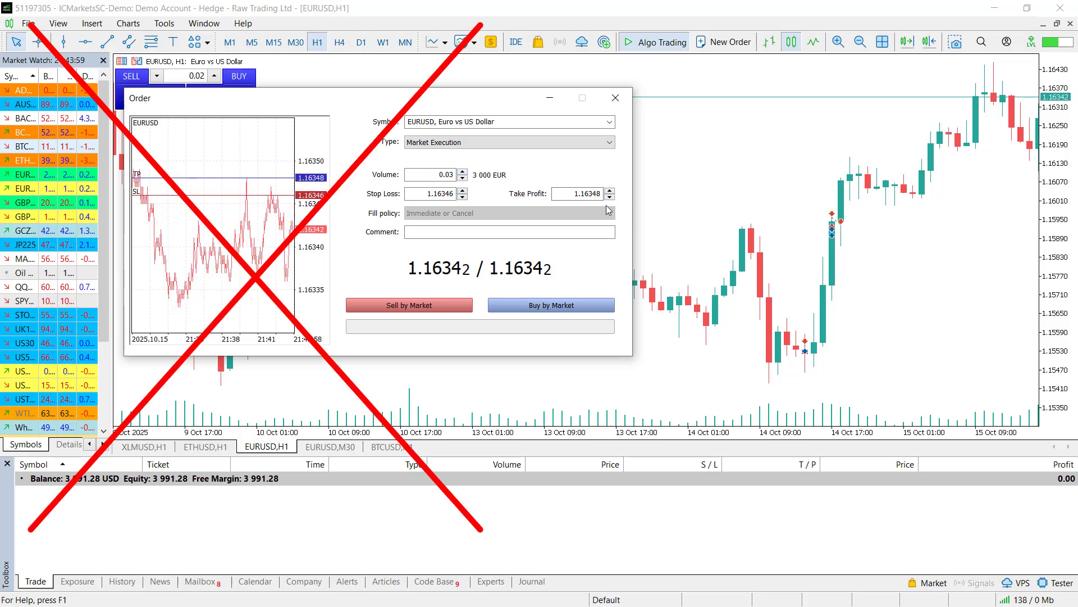
pyautogui.click(609, 198)
pyautogui.click(609, 197)
pyautogui.click(610, 197)
pyautogui.click(609, 197)
pyautogui.click(609, 197)
pyautogui.click(609, 197)
pyautogui.click(609, 197)
# Step: Try to place the EURUSD market order and close the order window
pyautogui.click(581, 305)
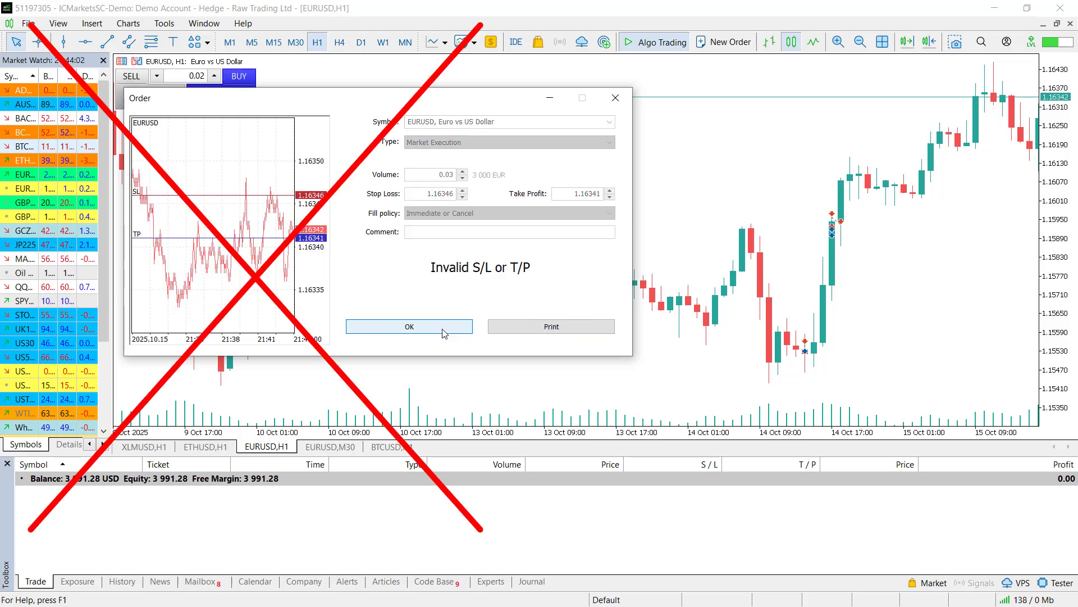
pyautogui.click(553, 326)
pyautogui.click(528, 116)
pyautogui.click(427, 320)
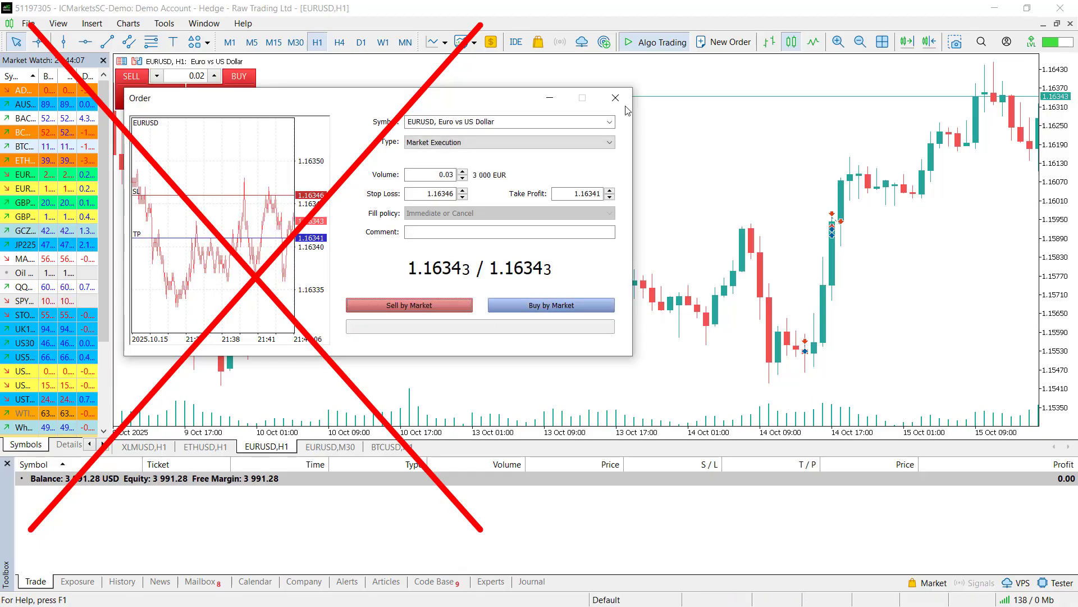
pyautogui.click(616, 98)
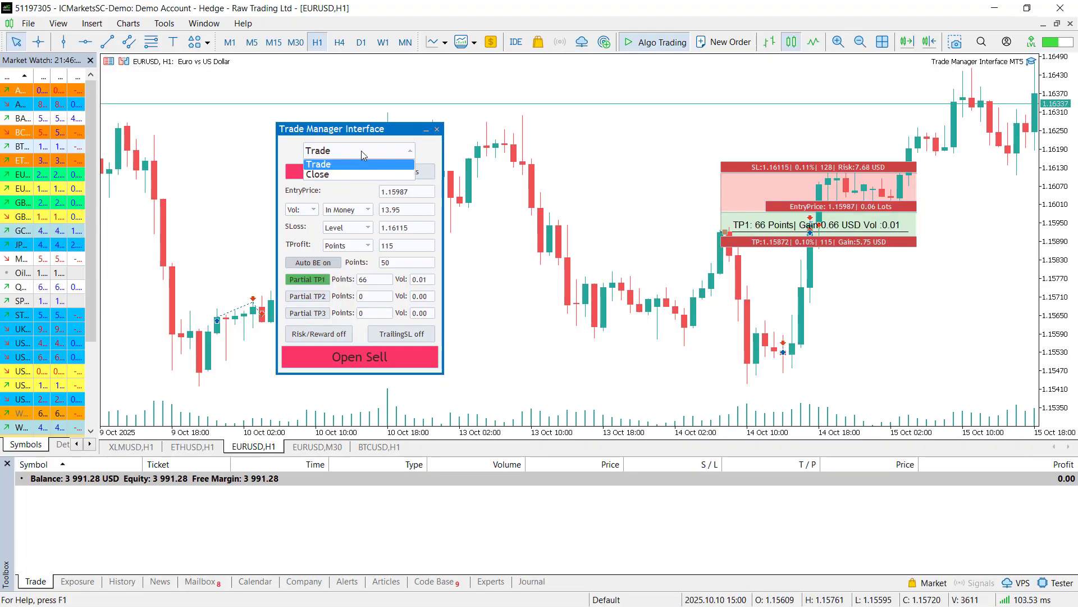
# Step: Switch the trade manager panel to its Close view and return it to the Trade view
pyautogui.click(362, 151)
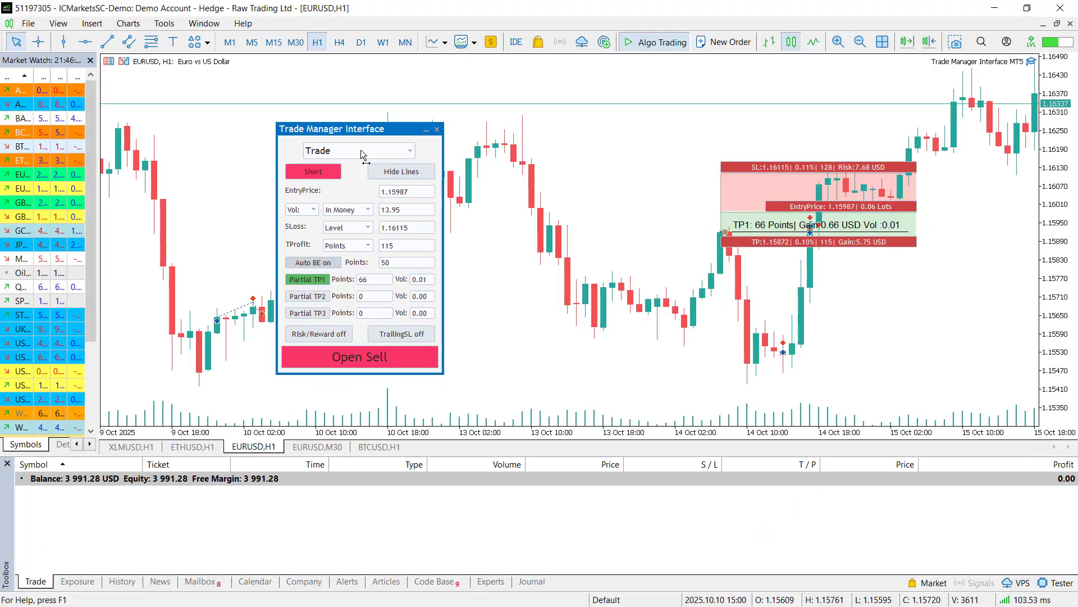
pyautogui.click(360, 149)
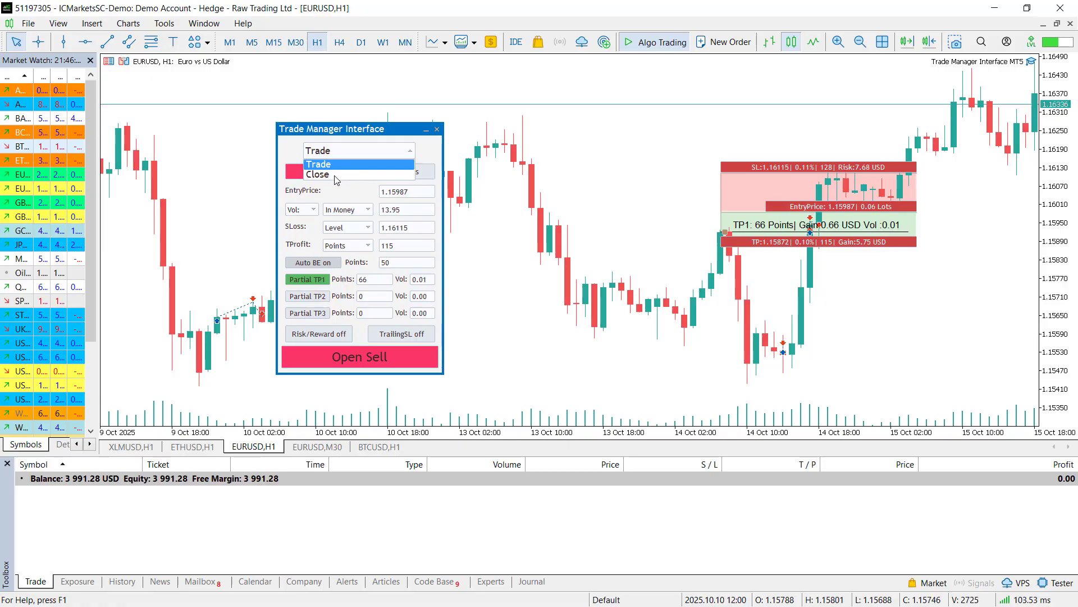
pyautogui.click(336, 175)
pyautogui.click(337, 152)
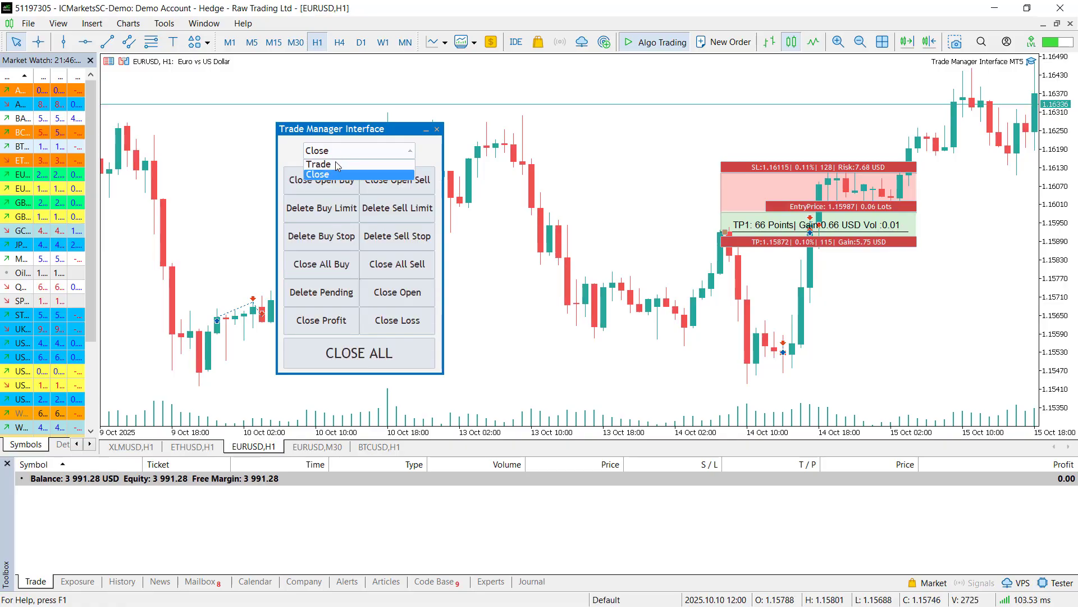
pyautogui.click(337, 164)
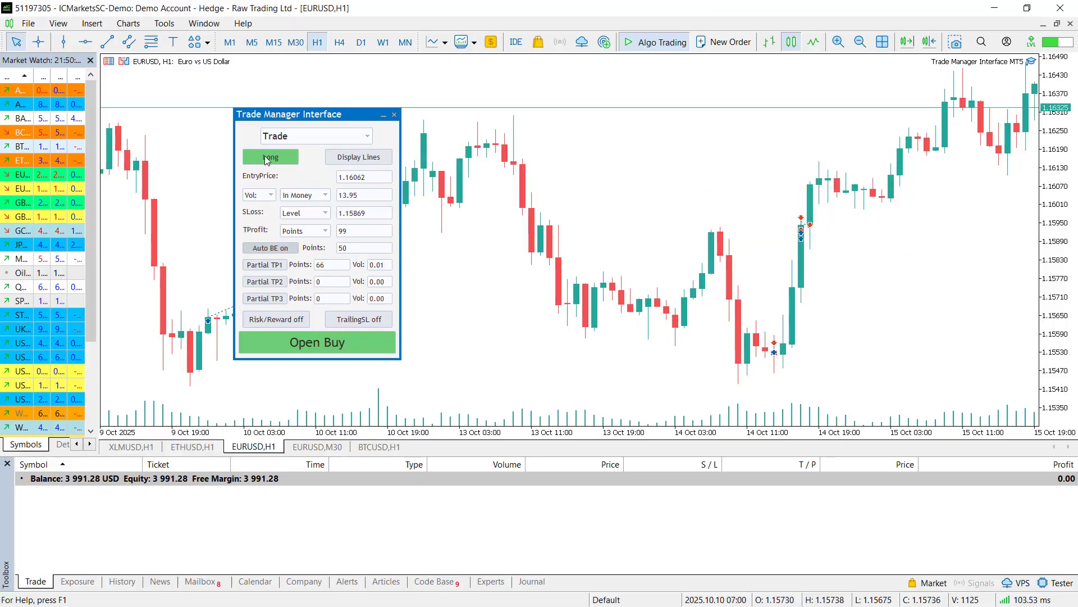
# Step: Reposition the trade manager panel slightly and set the trade direction to Short
pyautogui.moveTo(296, 123); pyautogui.dragTo(296, 114)
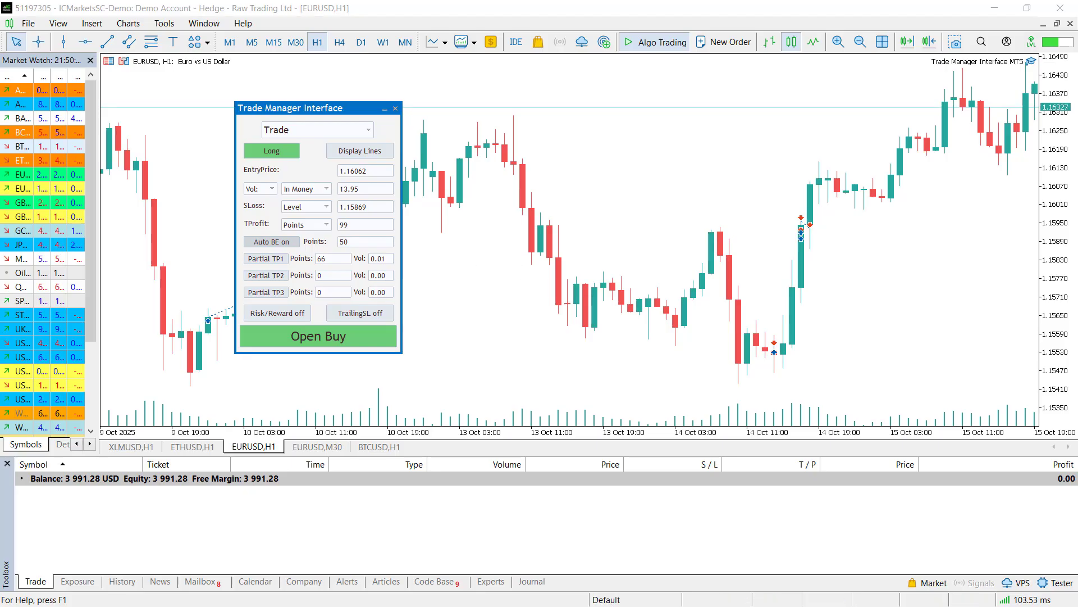
pyautogui.click(269, 152)
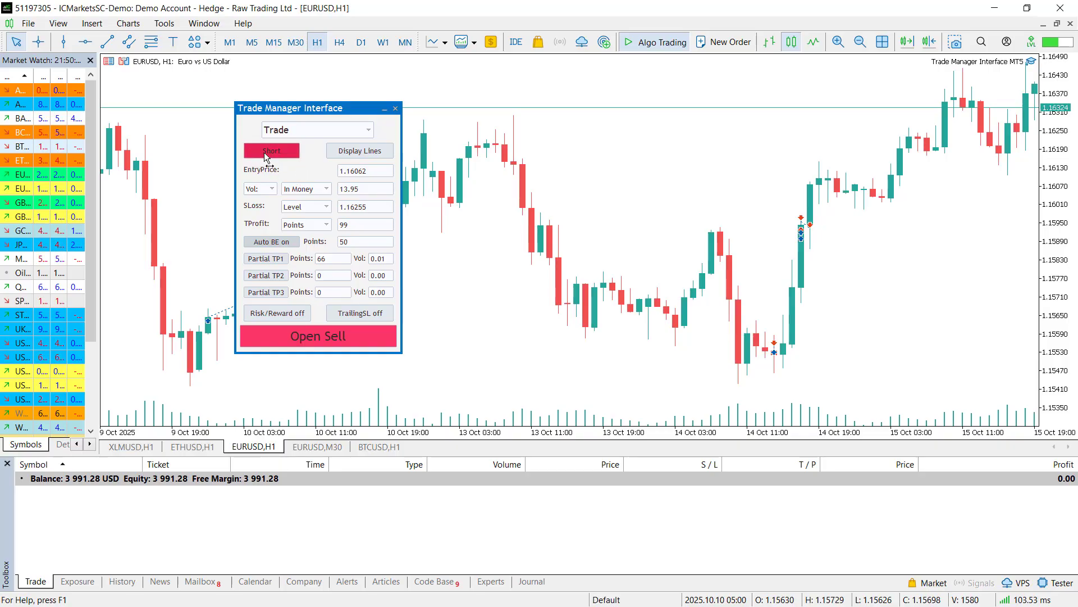
pyautogui.click(268, 153)
pyautogui.click(281, 153)
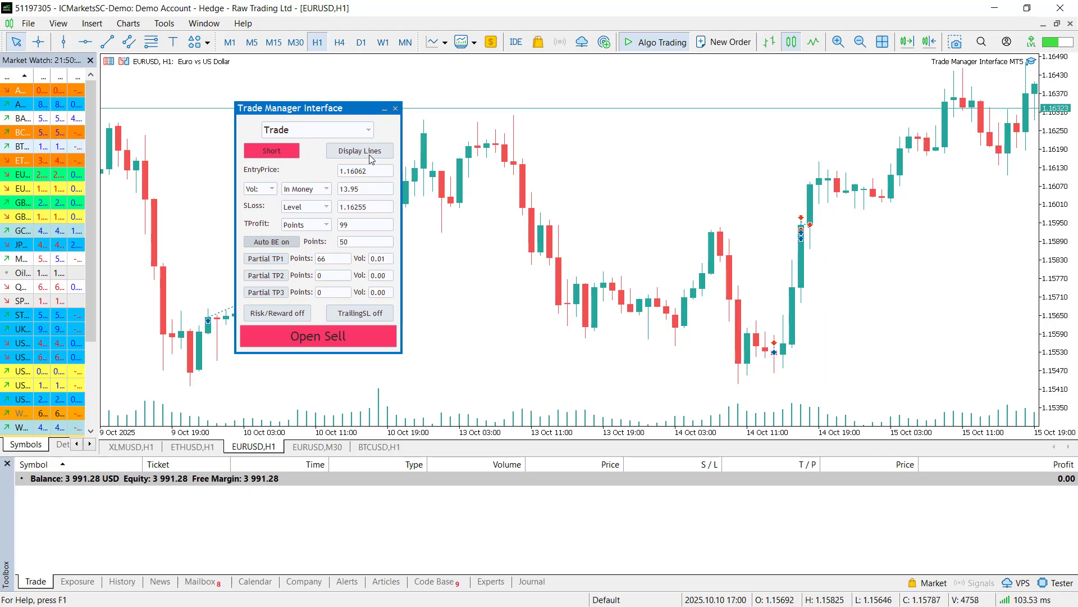
# Step: Preview the trade lines on the chart for both the long and short directions, and hide them with Short selected
pyautogui.click(370, 157)
pyautogui.click(272, 153)
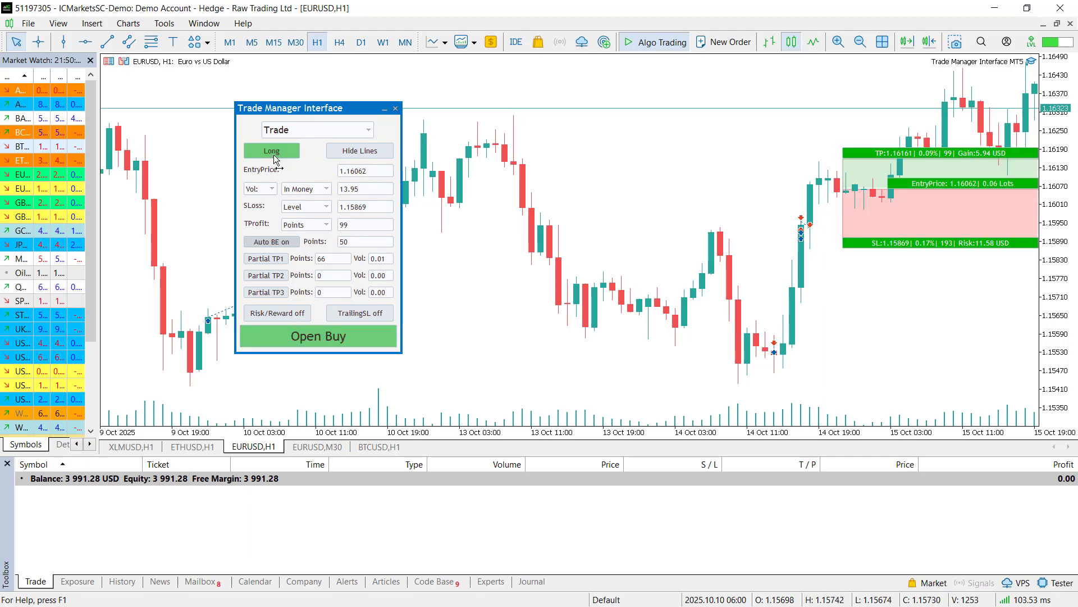
pyautogui.click(274, 156)
pyautogui.click(354, 152)
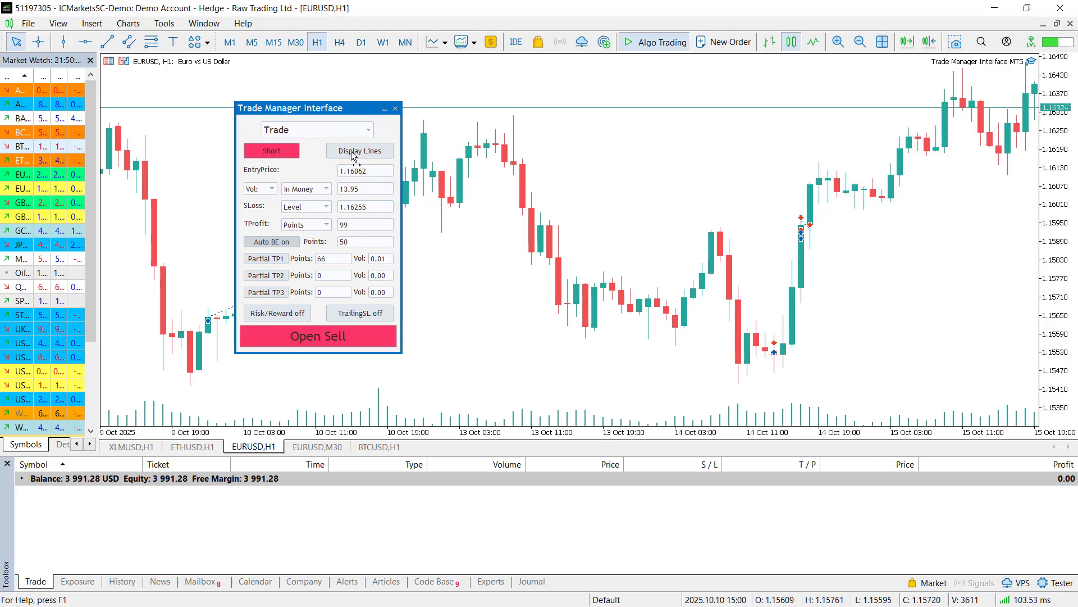
pyautogui.click(353, 154)
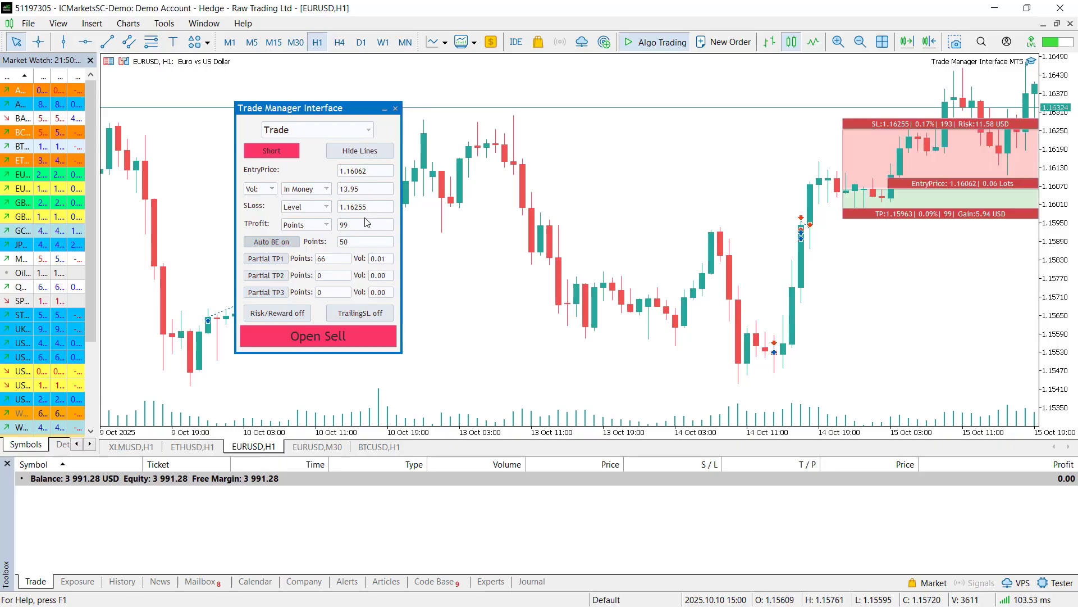
pyautogui.click(362, 151)
# Step: Set the take profit to 0 points and try to display the trade lines
pyautogui.click(355, 225)
pyautogui.write('0')
pyautogui.click(359, 155)
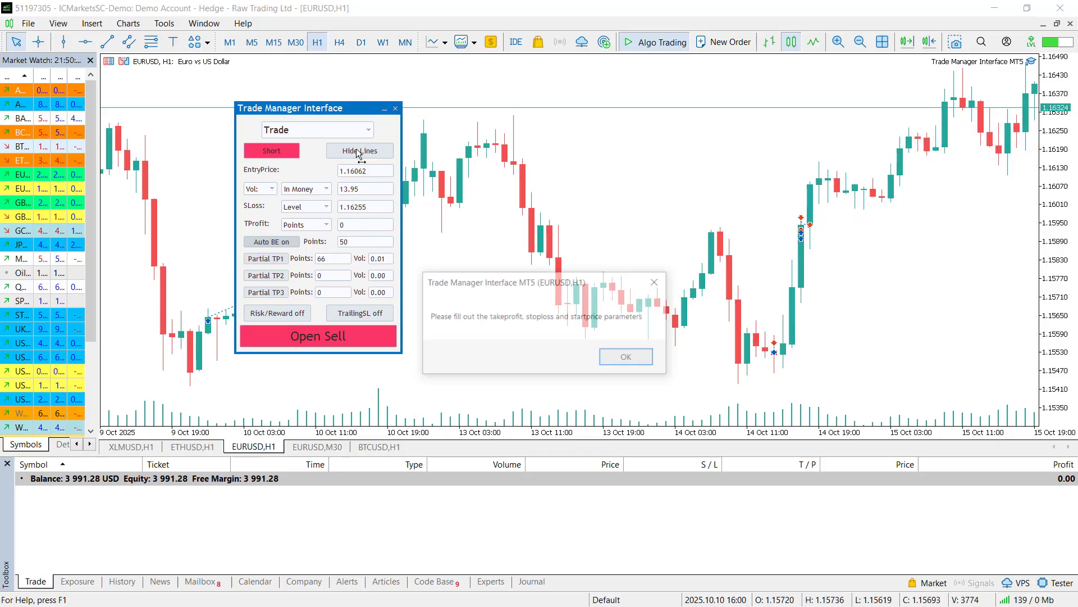
pyautogui.click(617, 355)
# Step: Set the short trade's take profit to 100 points
pyautogui.click(367, 226)
pyautogui.write('100')
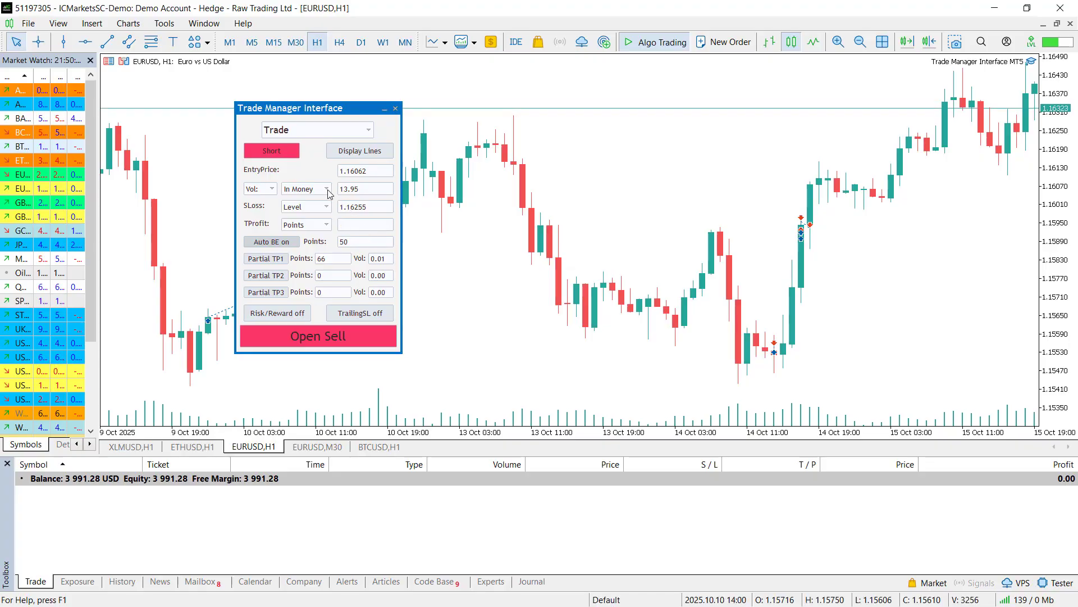
pyautogui.click(327, 190)
# Step: Set the short trade's entry price to ask and display its trade lines
pyautogui.click(354, 172)
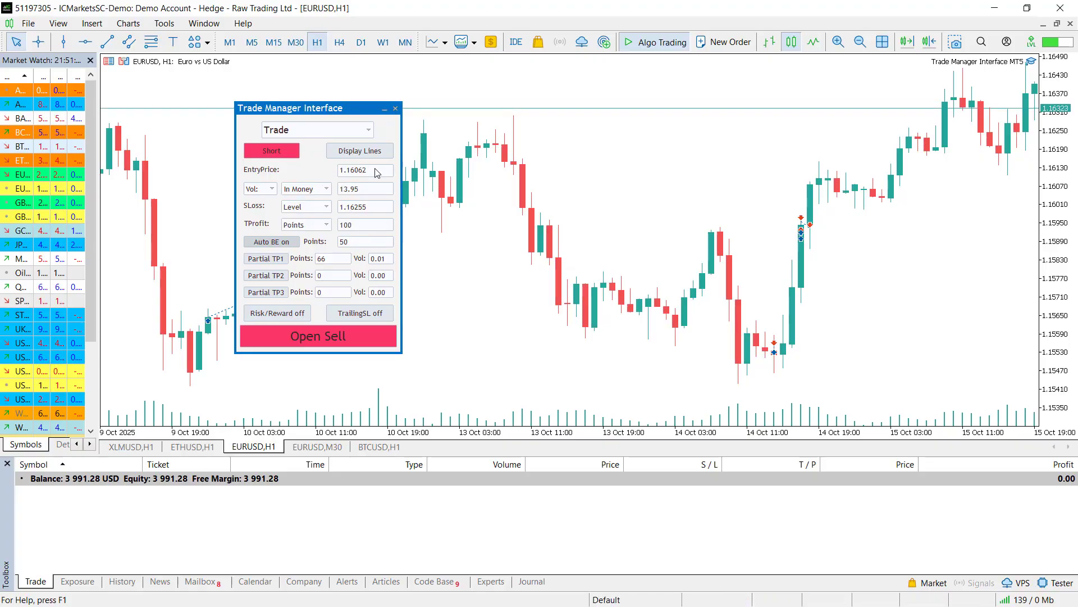
pyautogui.write('5')
pyautogui.click(331, 170)
pyautogui.click(372, 168)
pyautogui.write('ask')
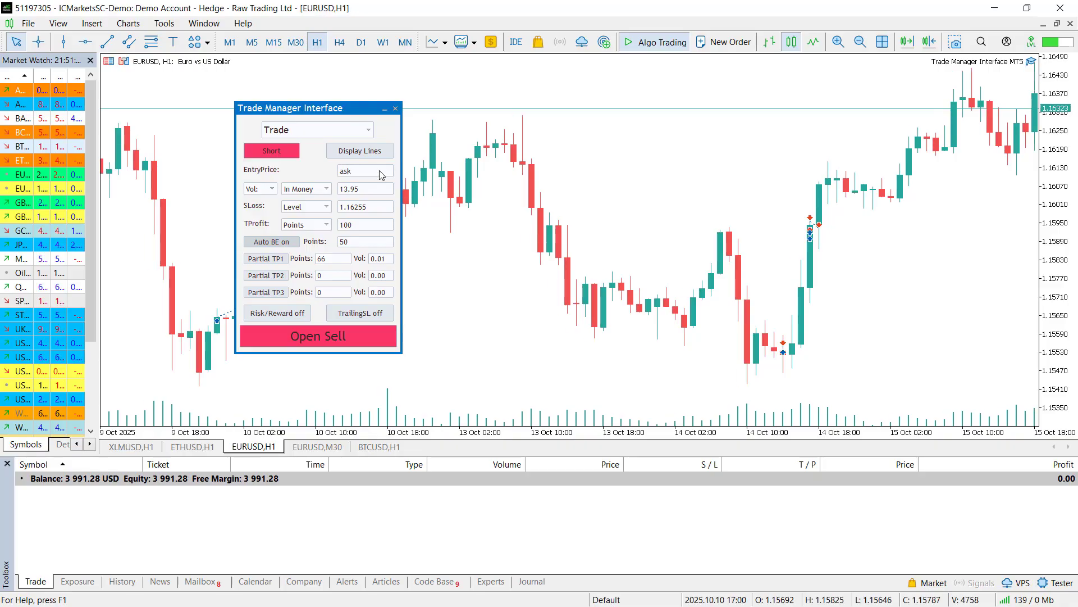
pyautogui.click(371, 150)
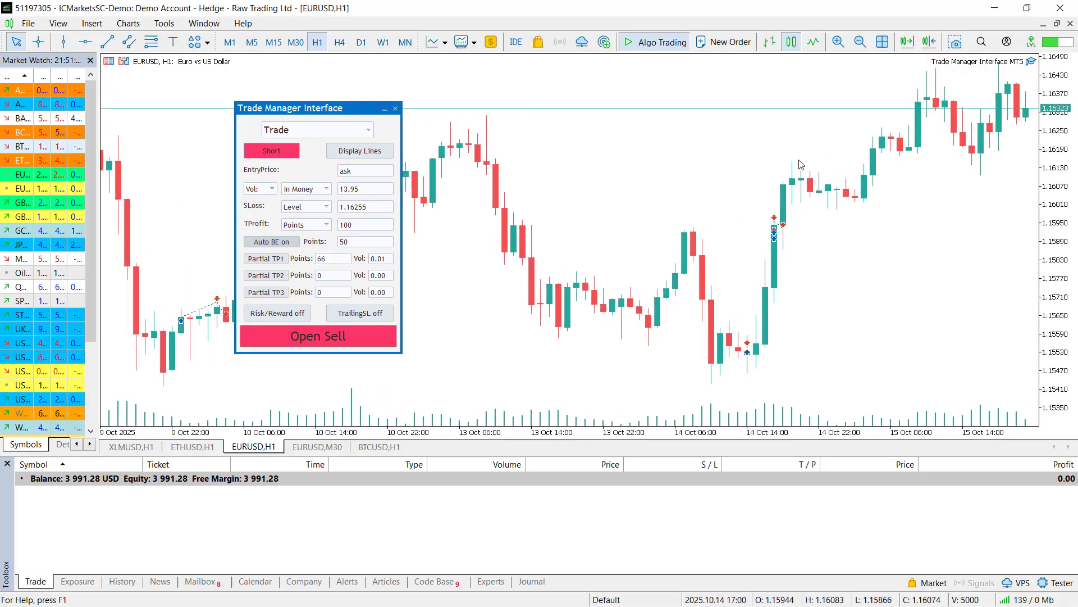
# Step: Keep Vol as the position sizing basis, change its unit to In Lots, and set the volume to 0.02
pyautogui.click(270, 189)
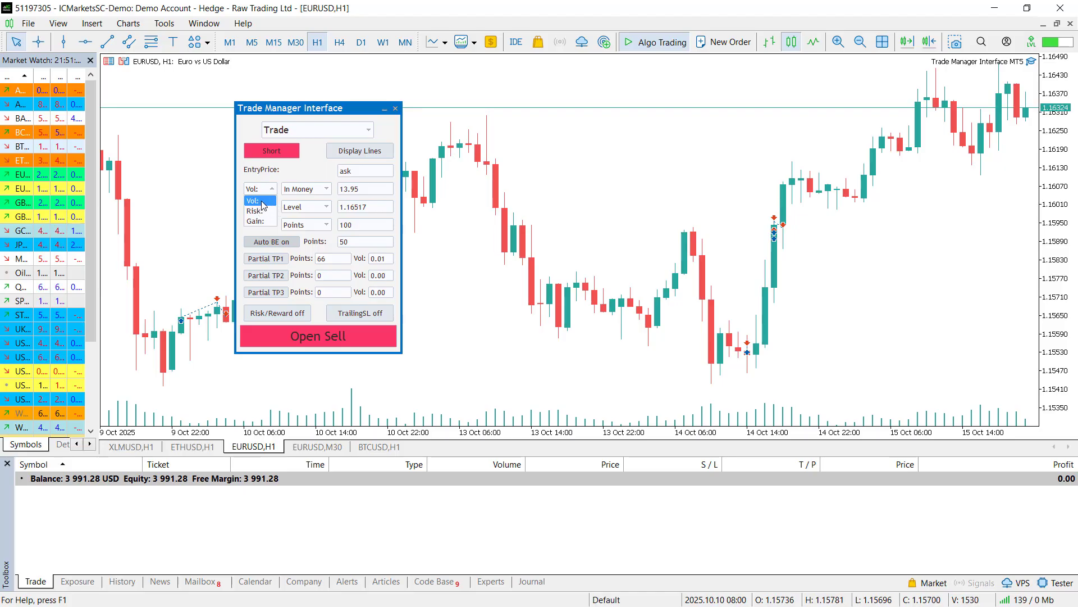
pyautogui.click(265, 193)
pyautogui.click(306, 188)
pyautogui.click(303, 211)
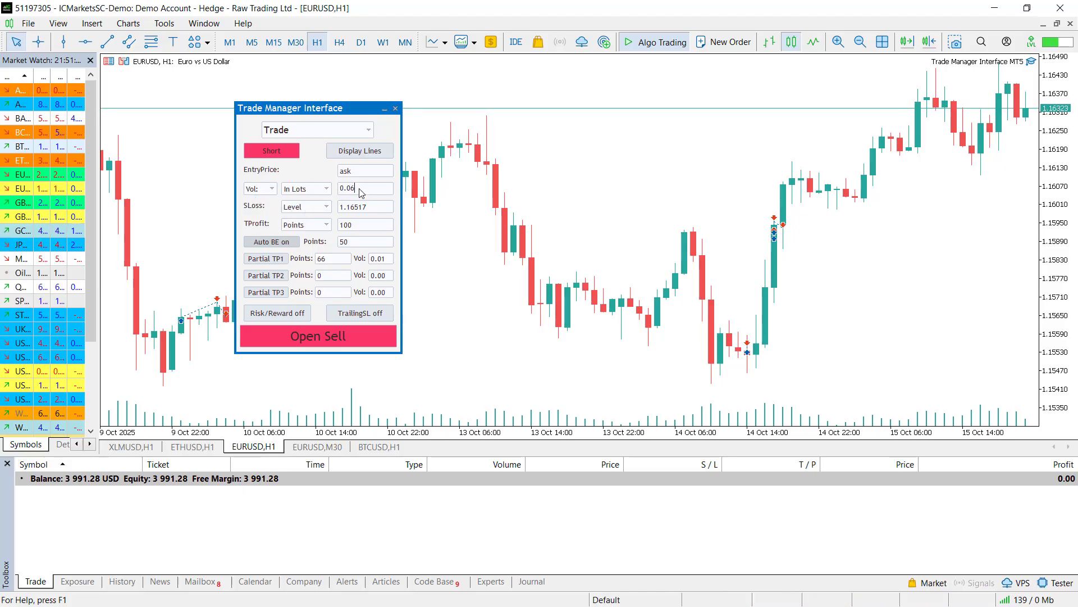
pyautogui.click(357, 193)
# Step: Switch the volume unit to In Money and on to Balance %, and change the position sizing basis to Risk
pyautogui.click(306, 188)
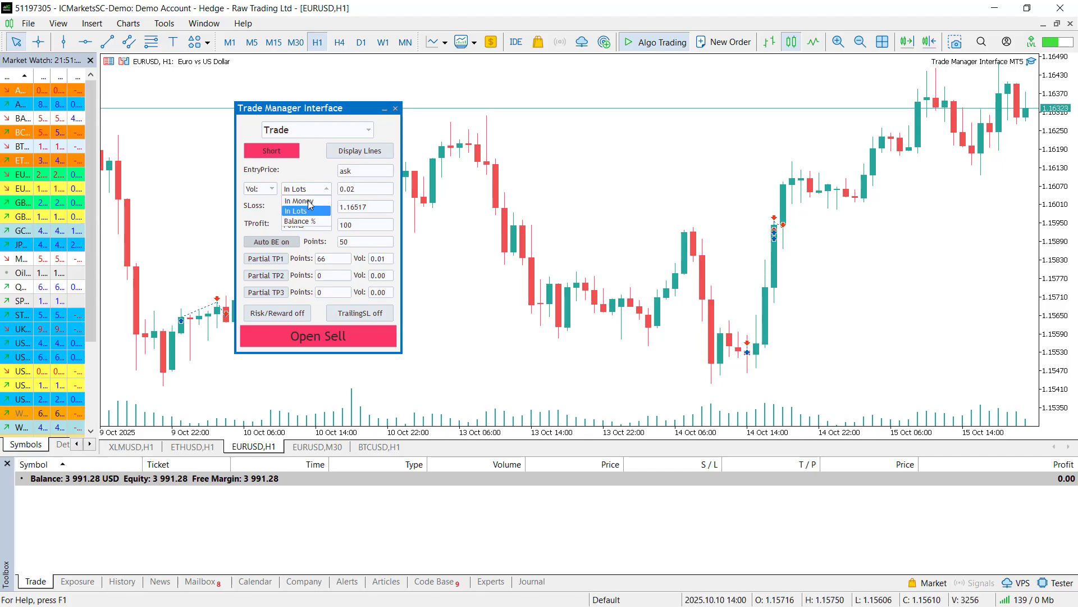
pyautogui.click(299, 200)
pyautogui.click(306, 189)
pyautogui.click(303, 222)
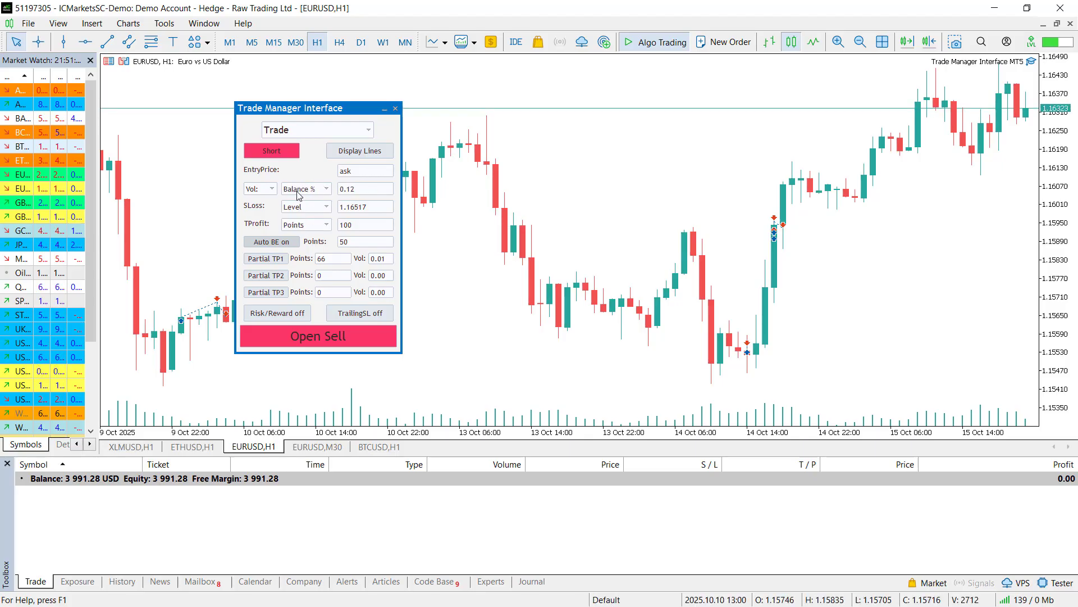
pyautogui.click(264, 193)
pyautogui.click(266, 218)
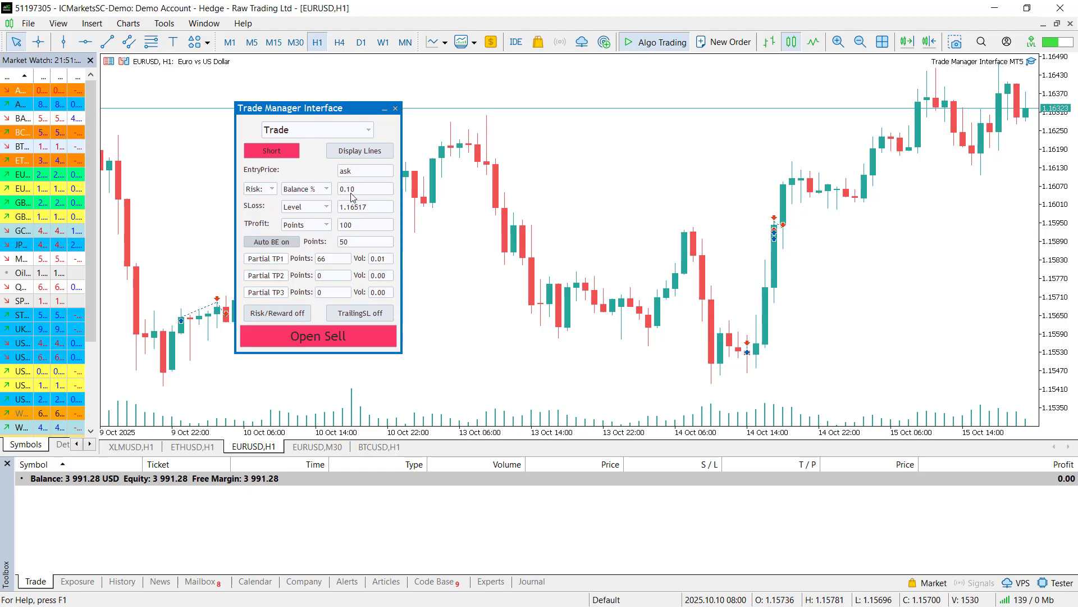
# Step: Display the short trade's lines on the chart and set its risk to 4.98 Balance %
pyautogui.click(359, 151)
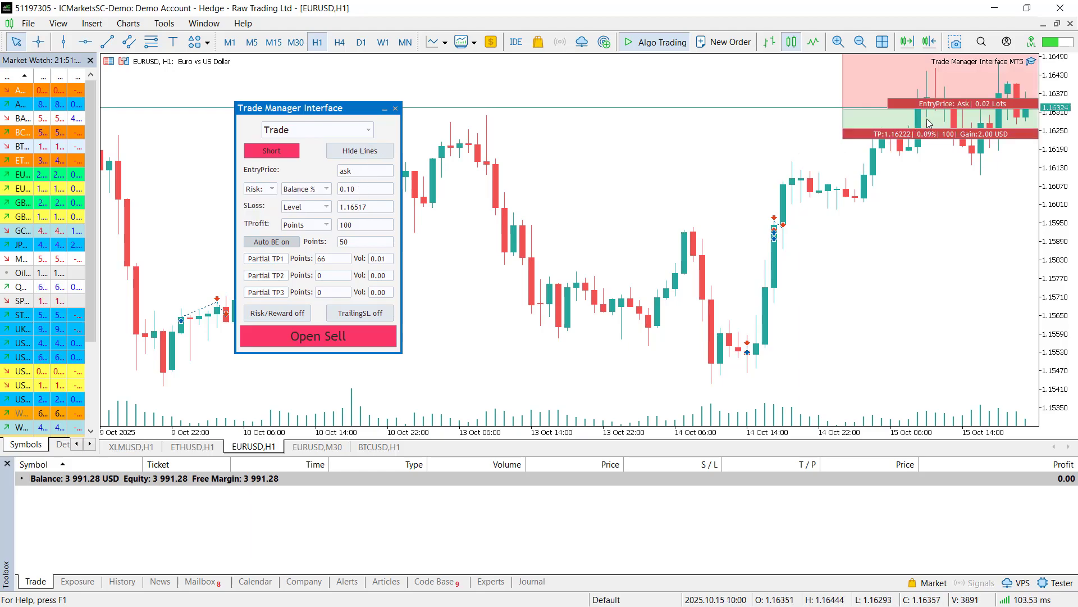
pyautogui.click(370, 191)
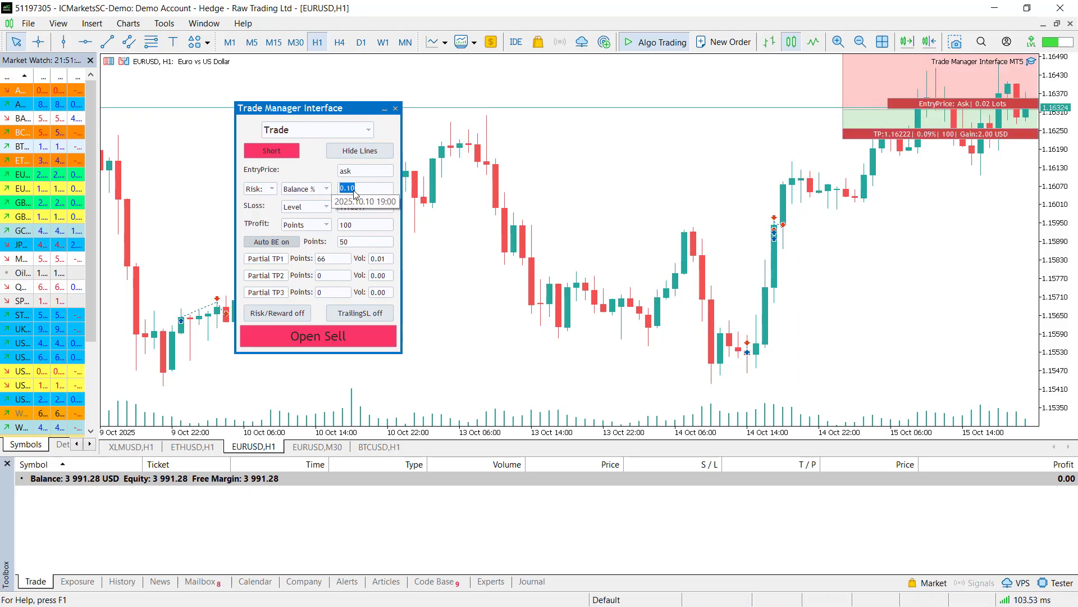
pyautogui.write('4.98')
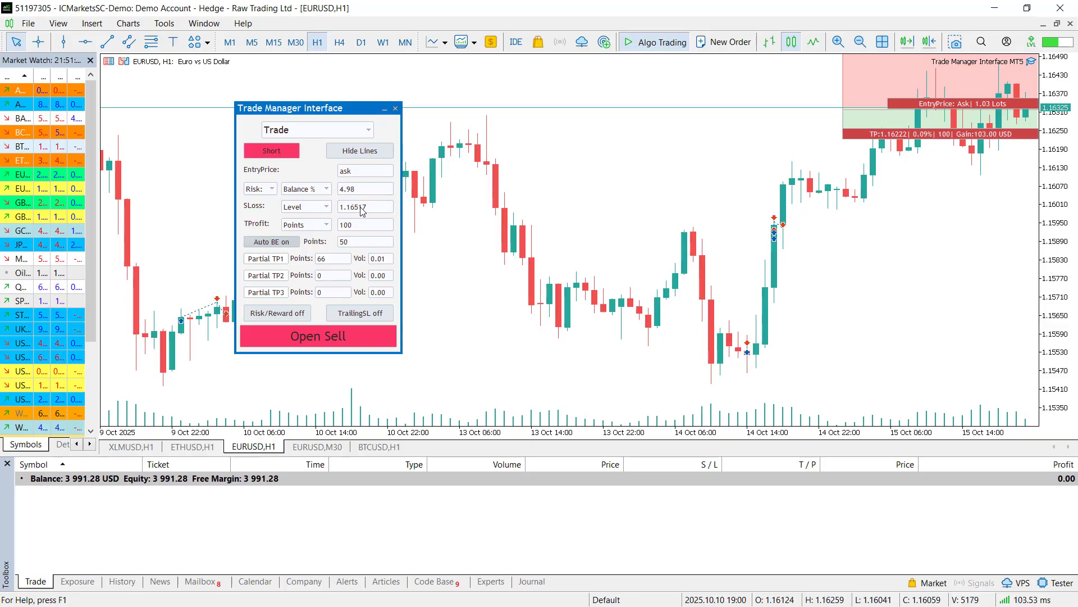
# Step: Change the position sizing basis to Gain, its unit to In Money, and set the value to 10
pyautogui.click(270, 189)
pyautogui.click(265, 223)
pyautogui.click(371, 192)
pyautogui.press('BackSpace')
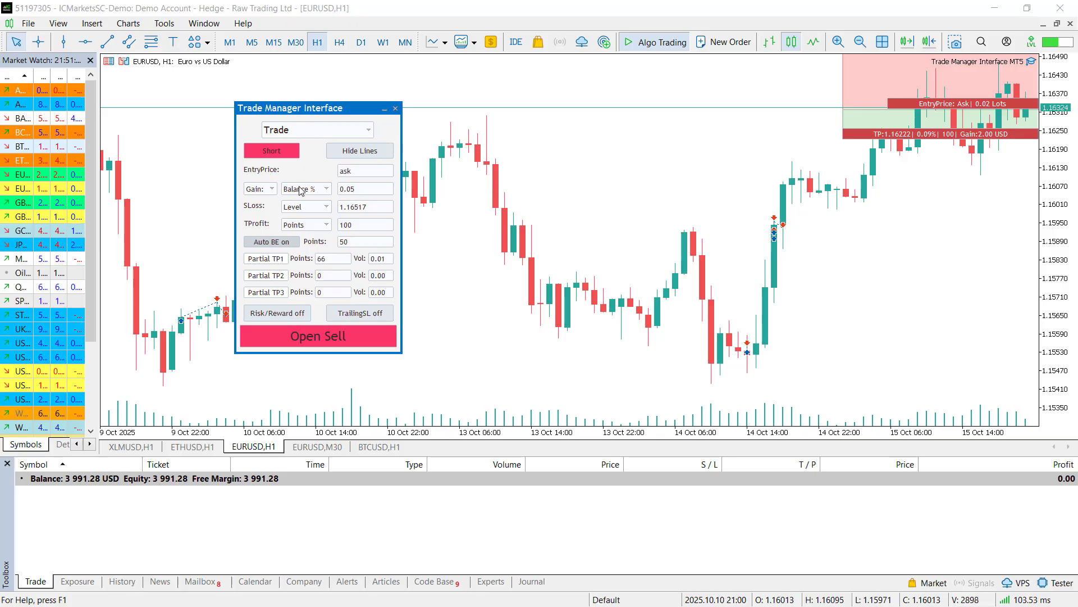
pyautogui.click(304, 188)
pyautogui.click(304, 200)
pyautogui.click(370, 191)
pyautogui.write('10')
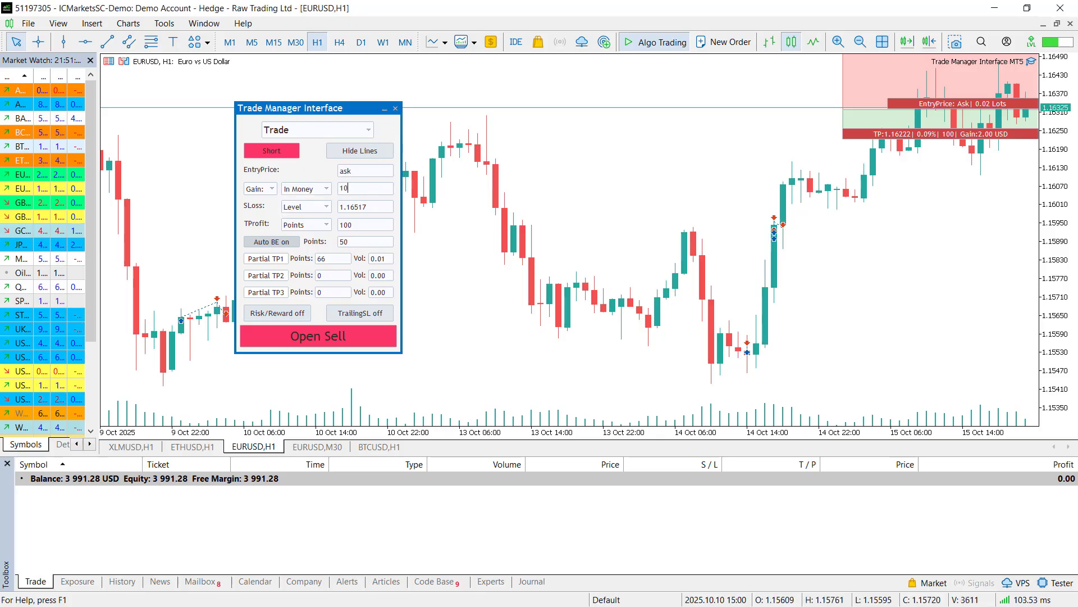
pyautogui.press('Return')
# Step: Keep Level as the stop loss unit and switch the trade direction to Long
pyautogui.click(312, 209)
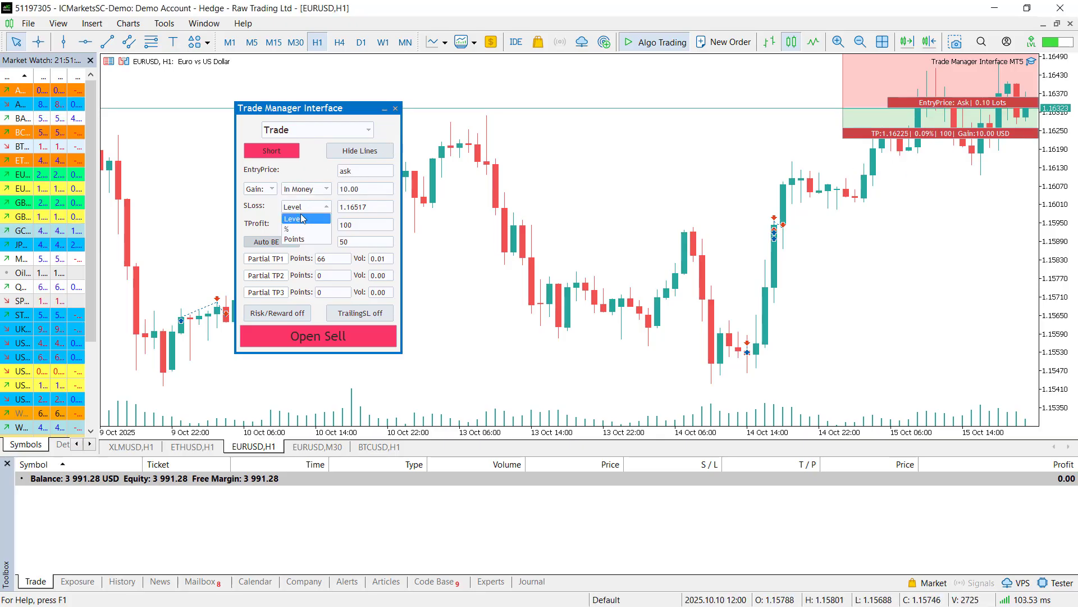
pyautogui.click(306, 218)
pyautogui.click(272, 151)
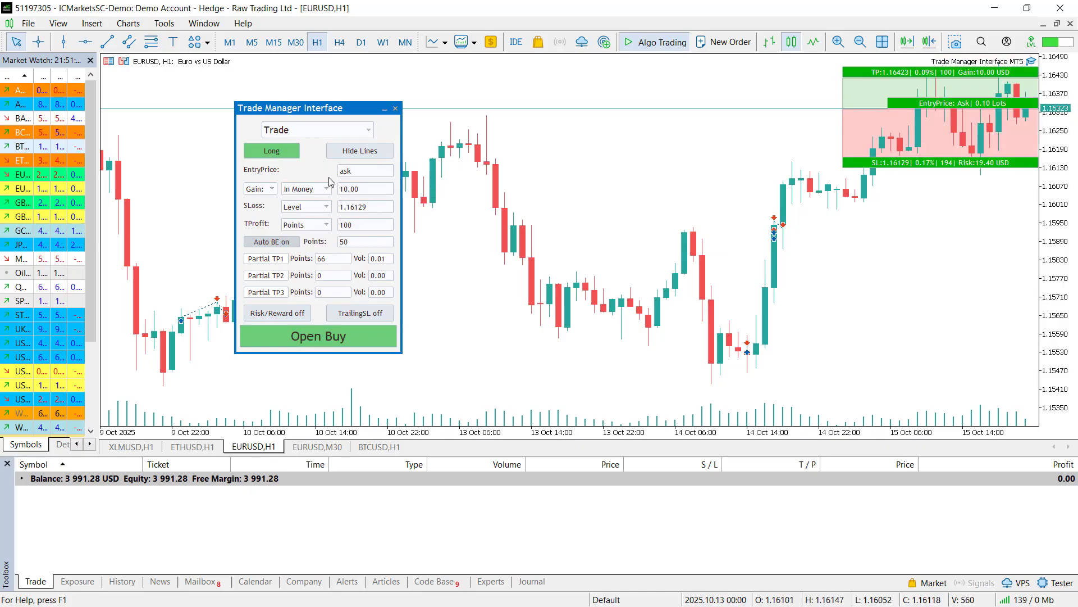
# Step: Switch the long trade's stop loss unit to % and on to Points, and set the stop loss to 250 points
pyautogui.click(302, 210)
pyautogui.click(303, 210)
pyautogui.click(302, 211)
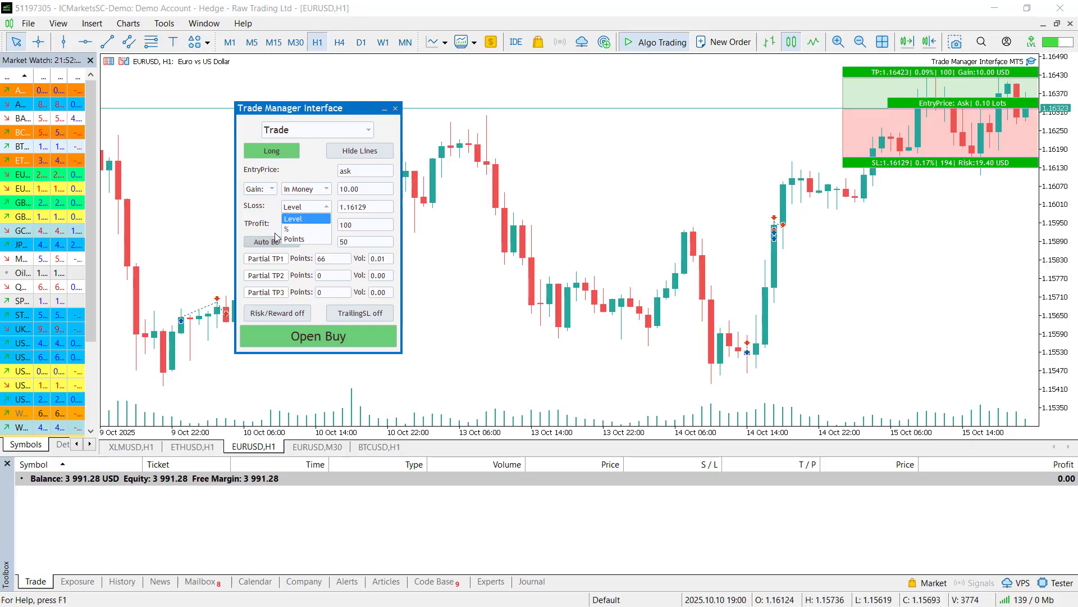
pyautogui.click(299, 229)
pyautogui.click(302, 207)
pyautogui.click(300, 238)
pyautogui.click(366, 212)
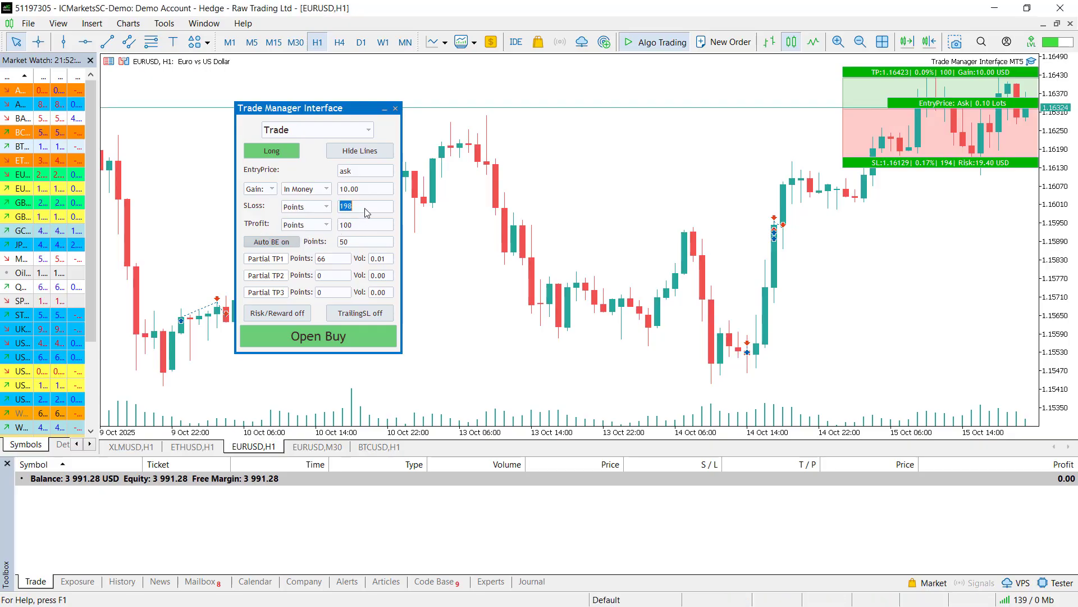
pyautogui.press('BackSpace')
pyautogui.write('250')
pyautogui.press('Return')
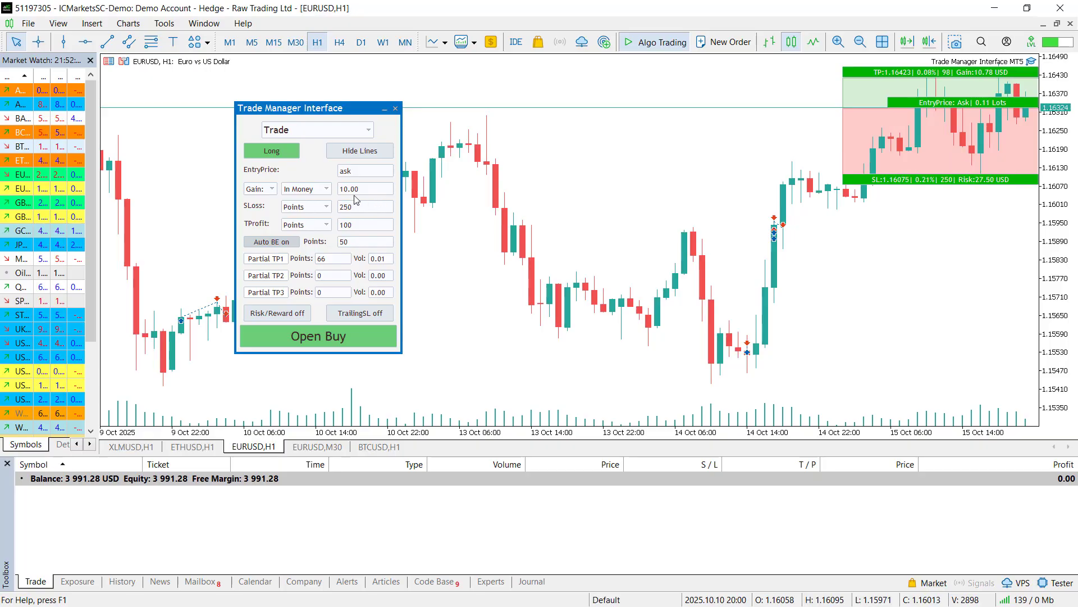
# Step: Set the long trade's stop loss to 0.25 % and change the take profit unit to %
pyautogui.click(313, 212)
pyautogui.click(299, 229)
pyautogui.doubleClick(349, 207)
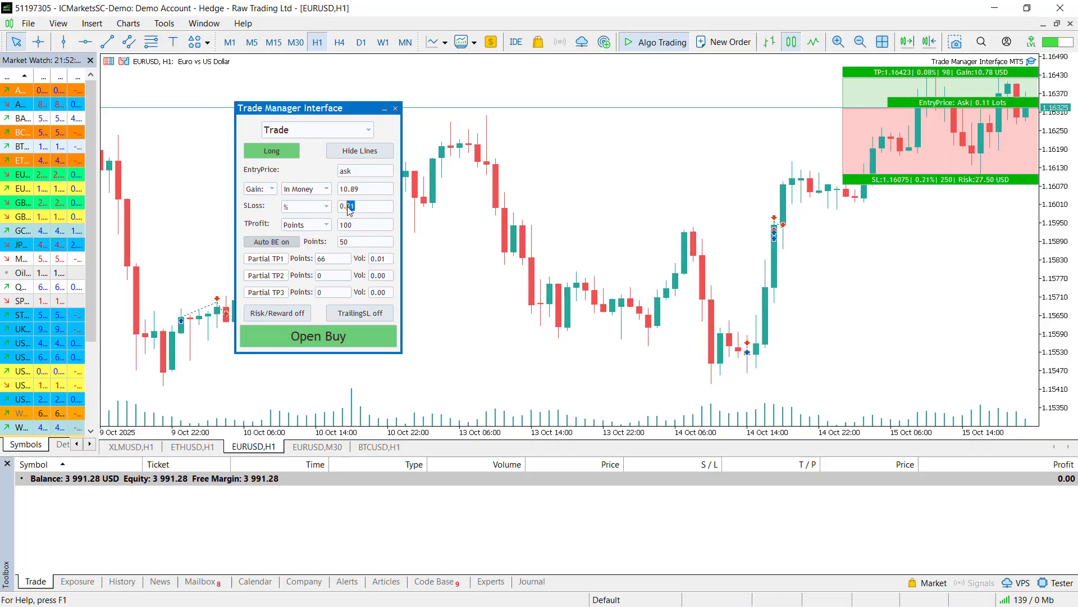
pyautogui.write('25')
pyautogui.press('Return')
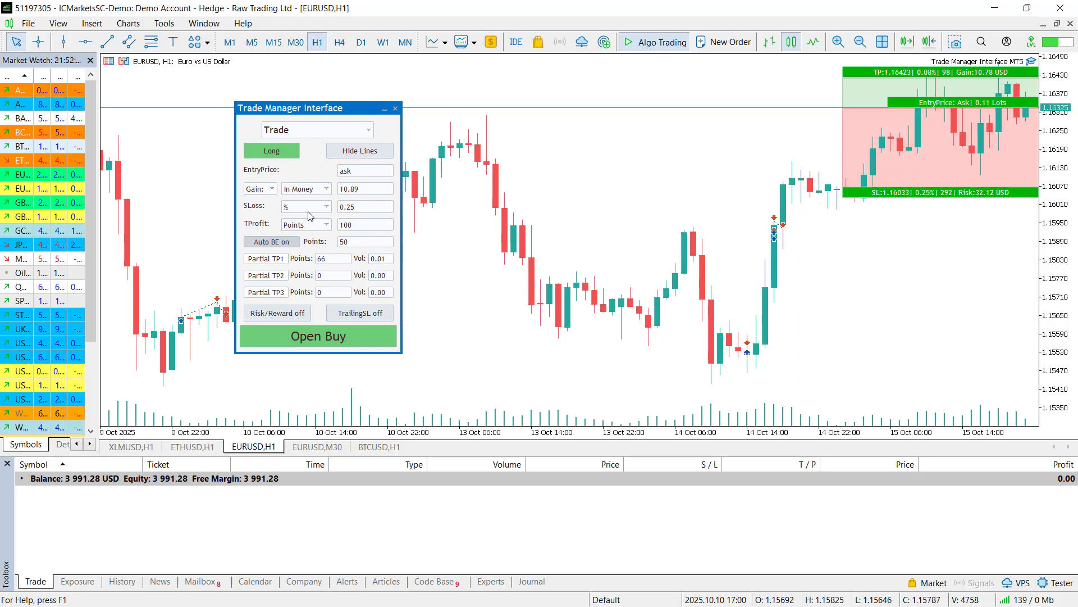
pyautogui.click(302, 229)
pyautogui.click(306, 247)
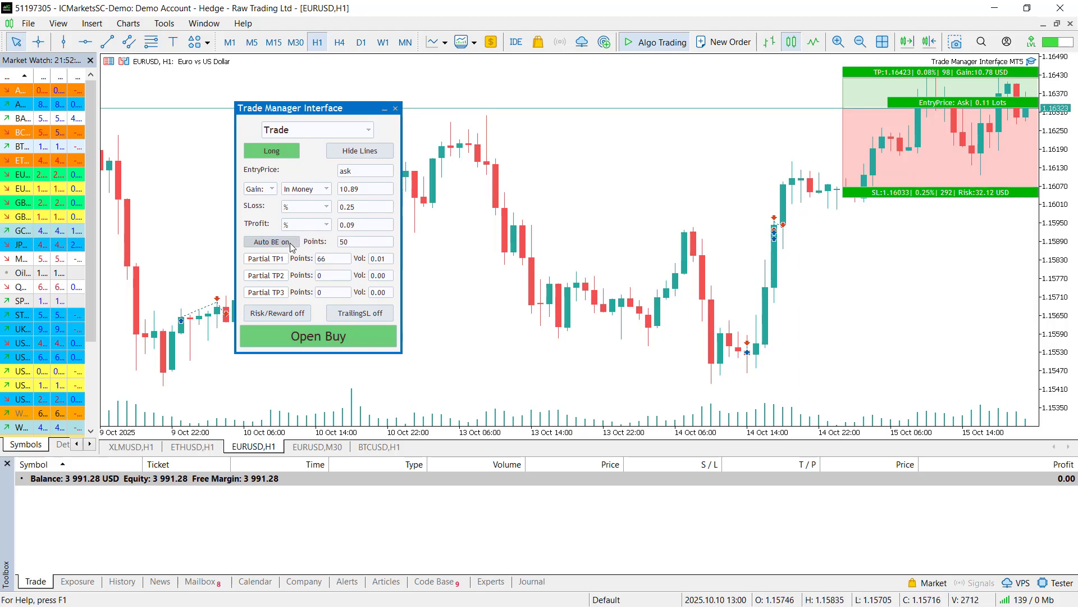
# Step: Turn Auto BE off, try a distance of 150 points, set it to 60 points instead, and turn Auto BE back on
pyautogui.click(290, 246)
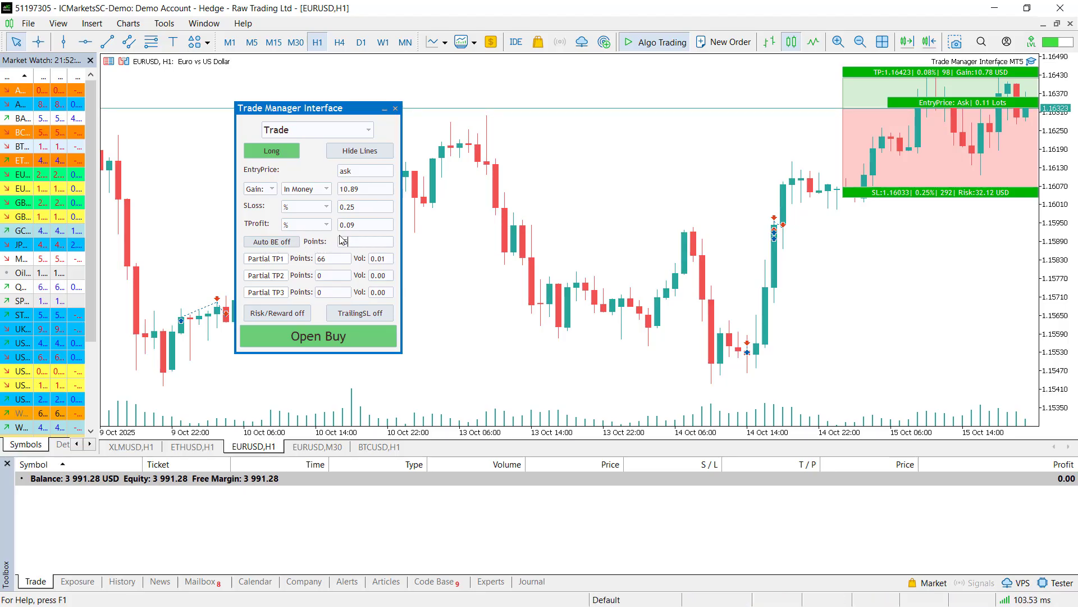
pyautogui.click(284, 241)
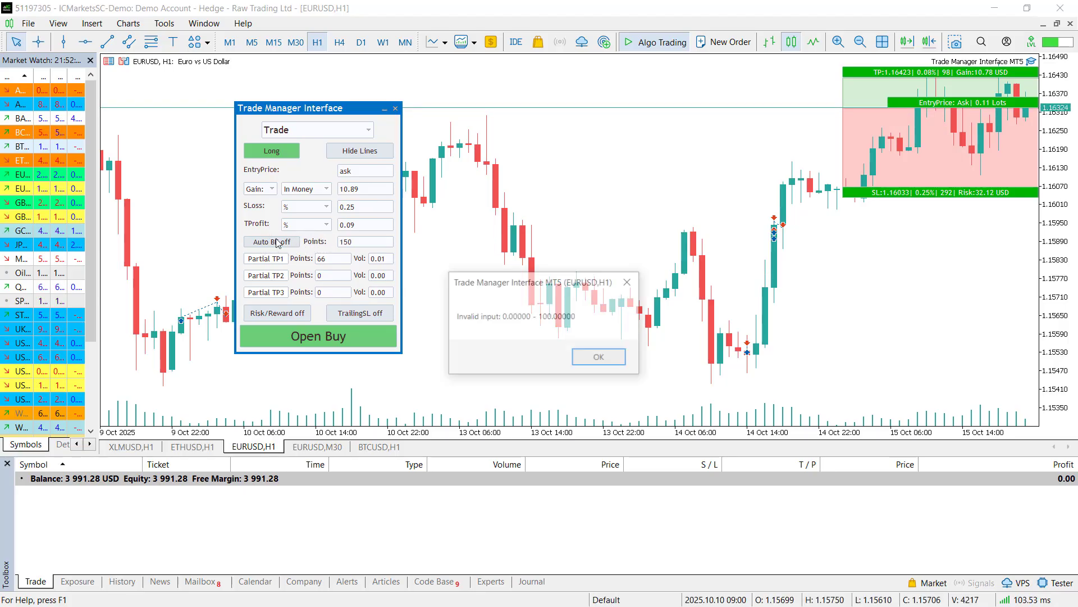
pyautogui.click(584, 354)
pyautogui.write('6')
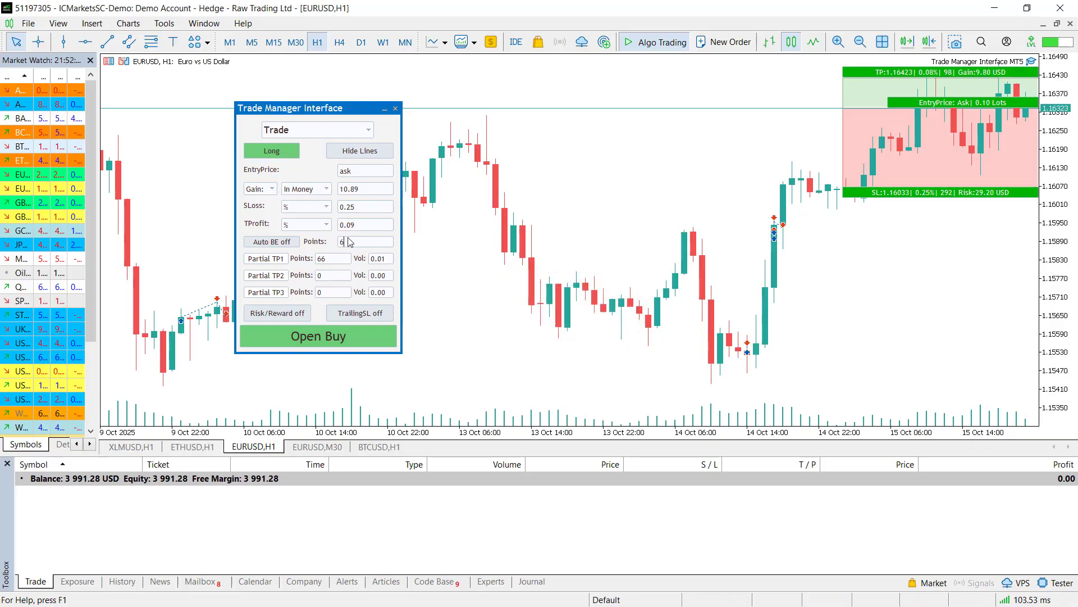
pyautogui.write('0')
pyautogui.click(272, 241)
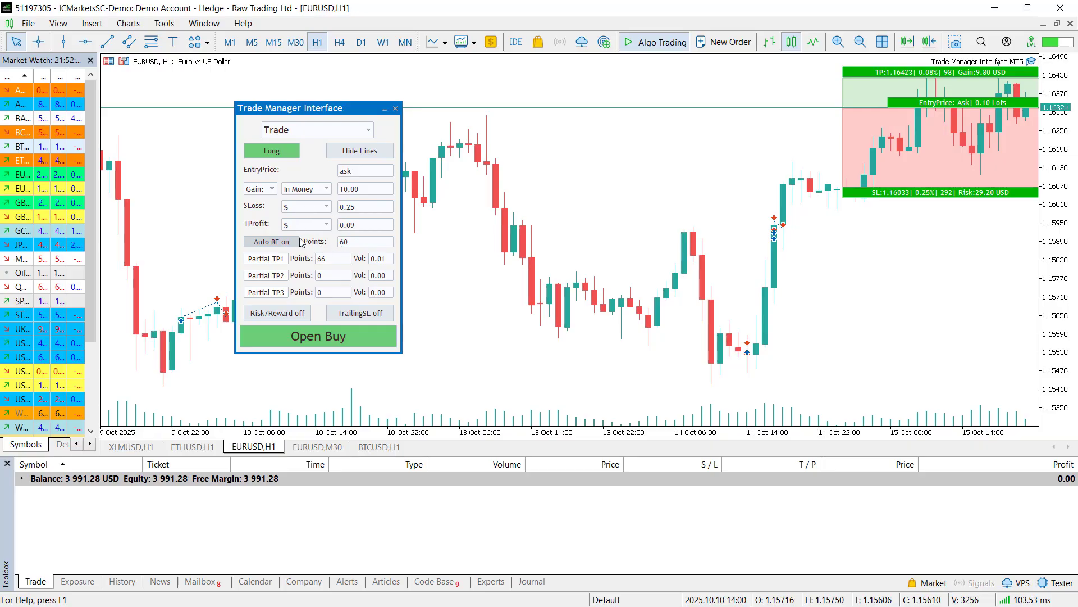
# Step: Turn Auto BE off, and turn on the TrailingSL and Risk/Reward options
pyautogui.write('6')
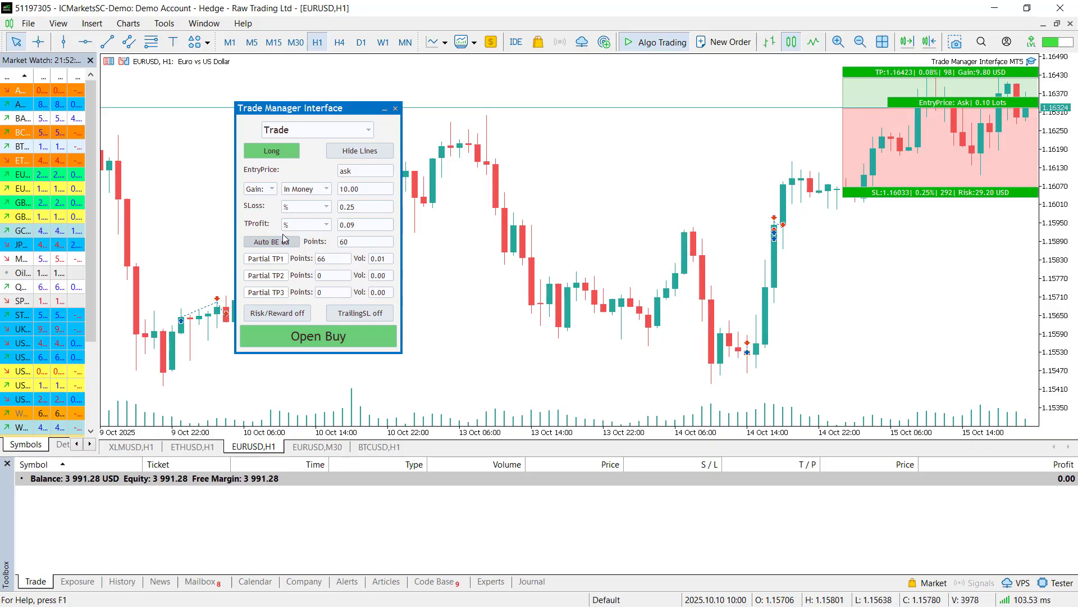
pyautogui.click(282, 243)
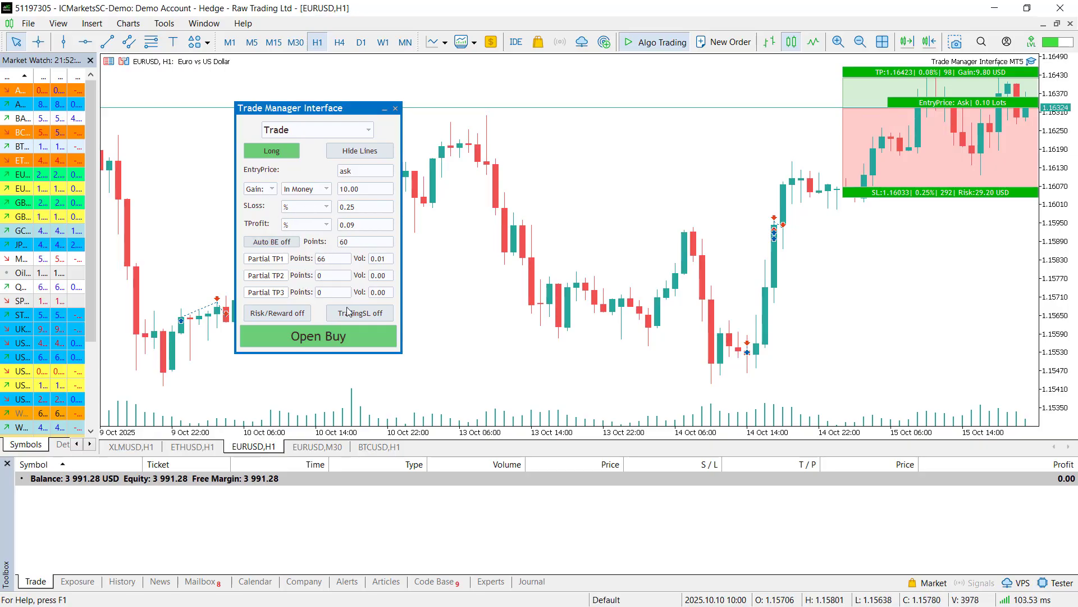
pyautogui.click(371, 315)
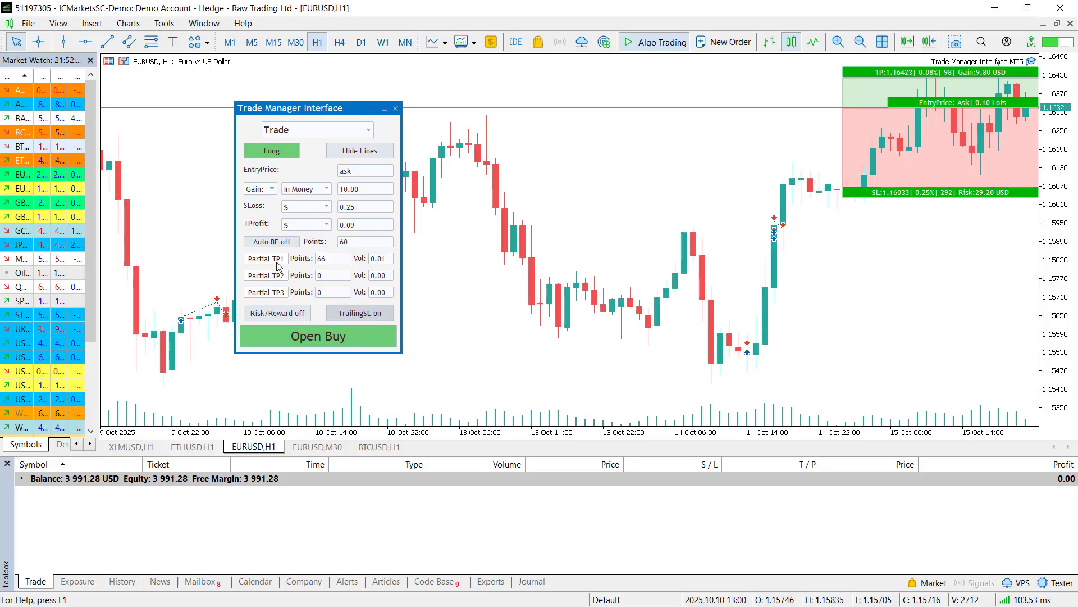
pyautogui.click(289, 314)
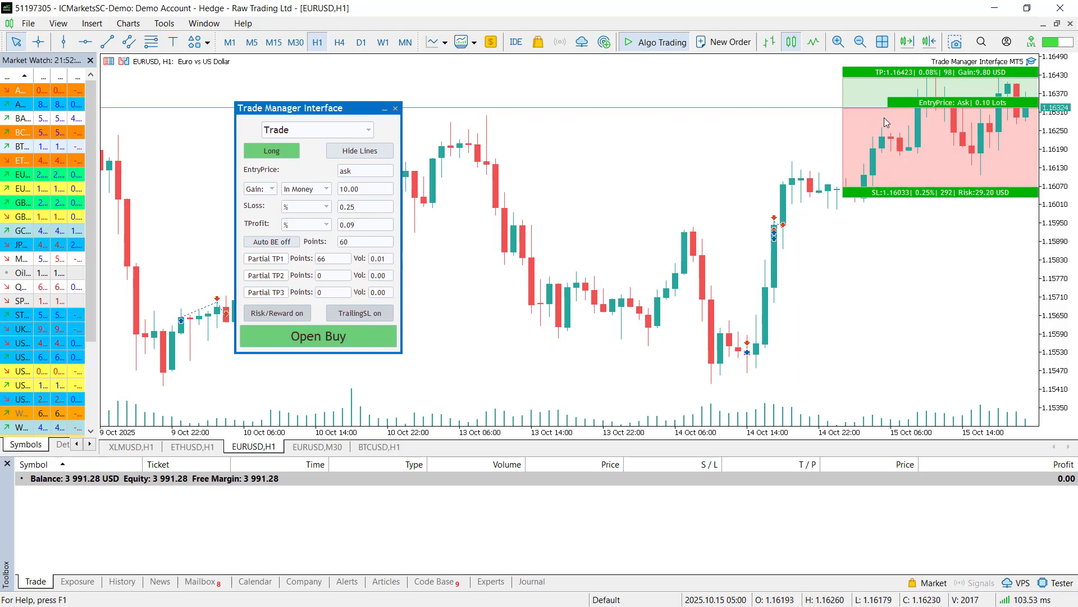
# Step: Reposition the long trade's lines on the chart to entry 1.16007, stop loss 1.15712 and take profit 1.16221
pyautogui.moveTo(949, 192)
pyautogui.mouseDown()
pyautogui.moveTo(948, 149)
pyautogui.moveTo(949, 184)
pyautogui.mouseUp()
pyautogui.moveTo(893, 76); pyautogui.dragTo(753, 246)
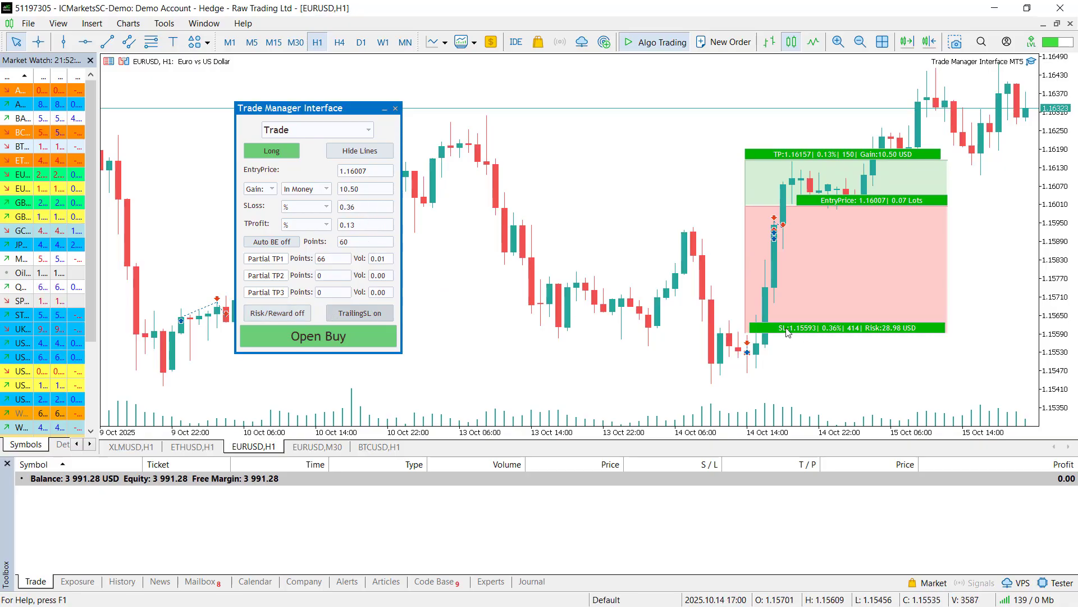
pyautogui.moveTo(792, 327); pyautogui.dragTo(797, 264)
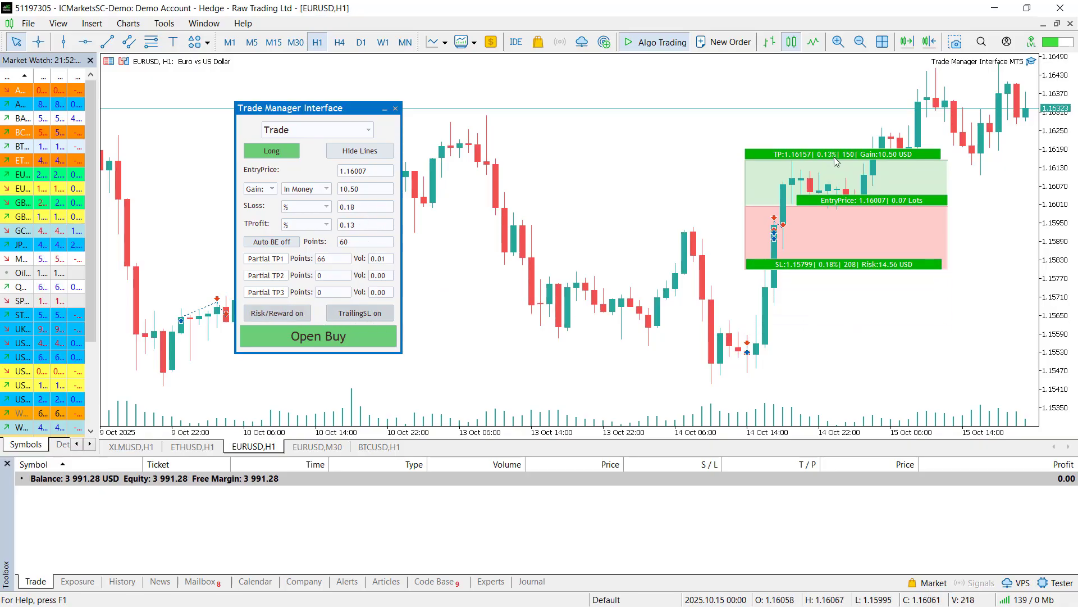
pyautogui.moveTo(835, 162); pyautogui.dragTo(826, 152)
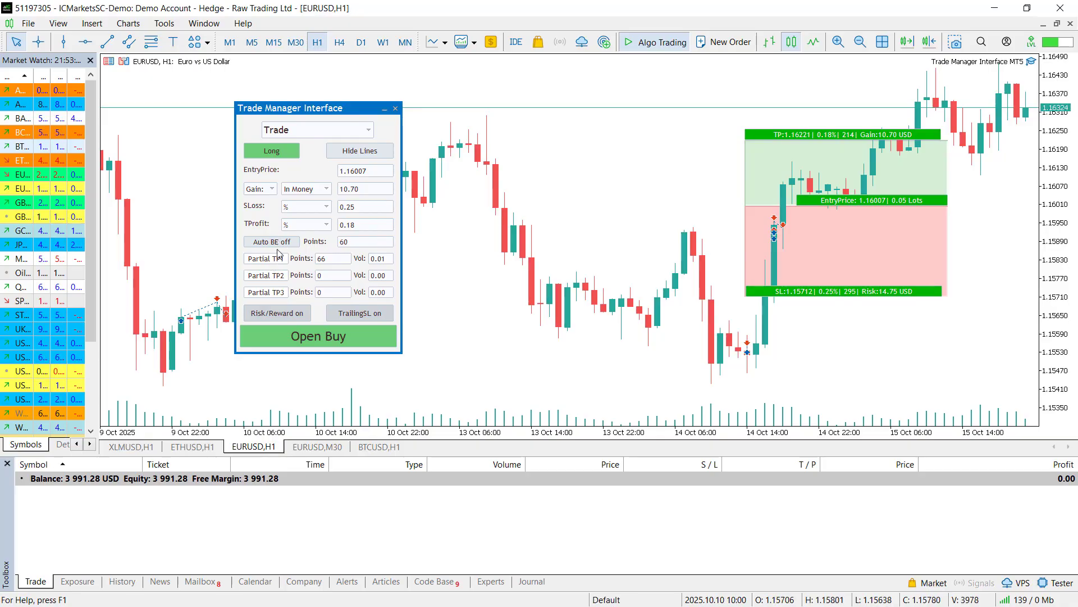
# Step: Change the position sizing basis to Vol with the unit In Lots, at 0.05 lots
pyautogui.click(266, 192)
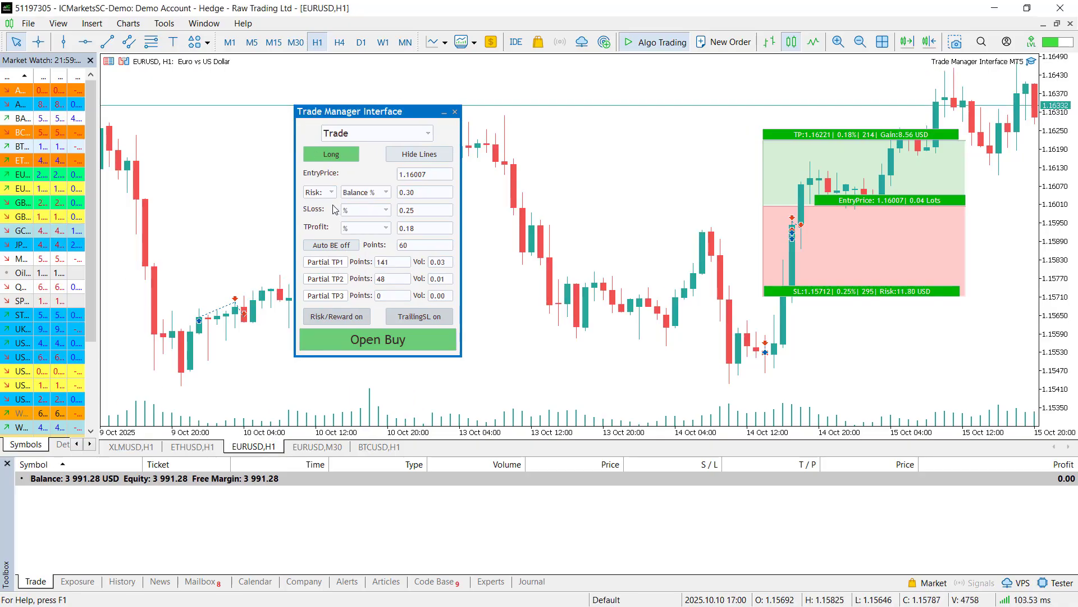
pyautogui.click(319, 192)
pyautogui.click(318, 205)
pyautogui.click(365, 192)
pyautogui.click(370, 220)
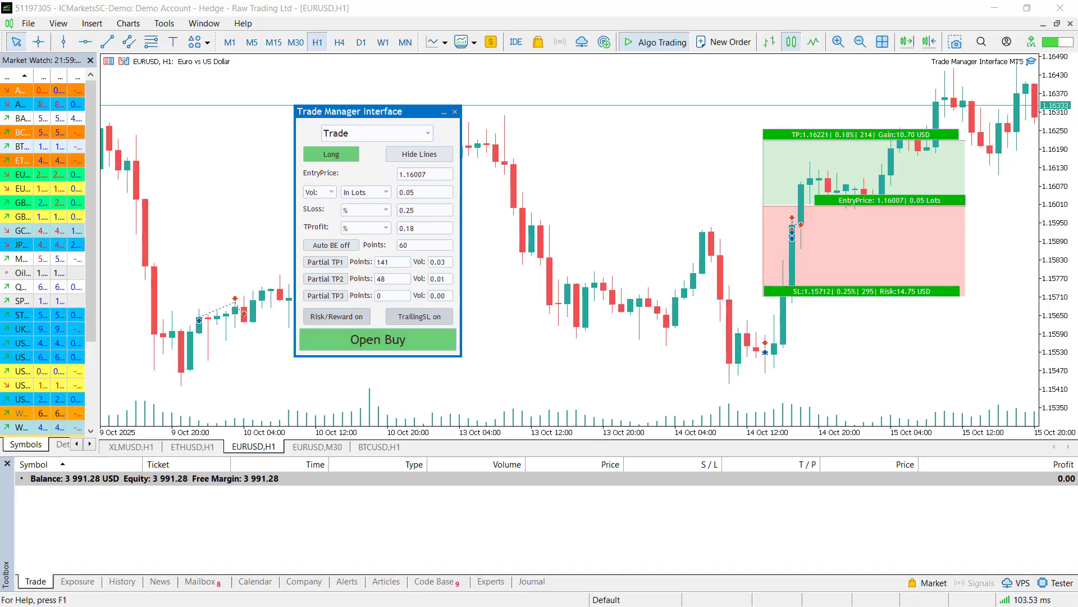
# Step: Set Partial TP1 to 60 points with volume 0.02, activate it, and move its chart line to about 104 points
pyautogui.click(402, 266)
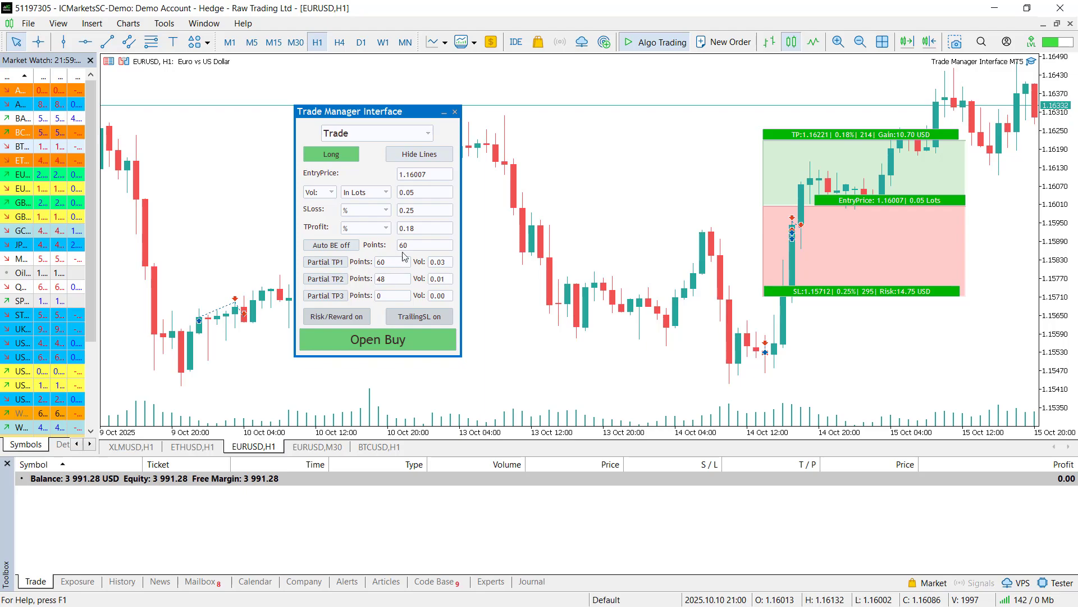
pyautogui.scroll(1, 447, 260)
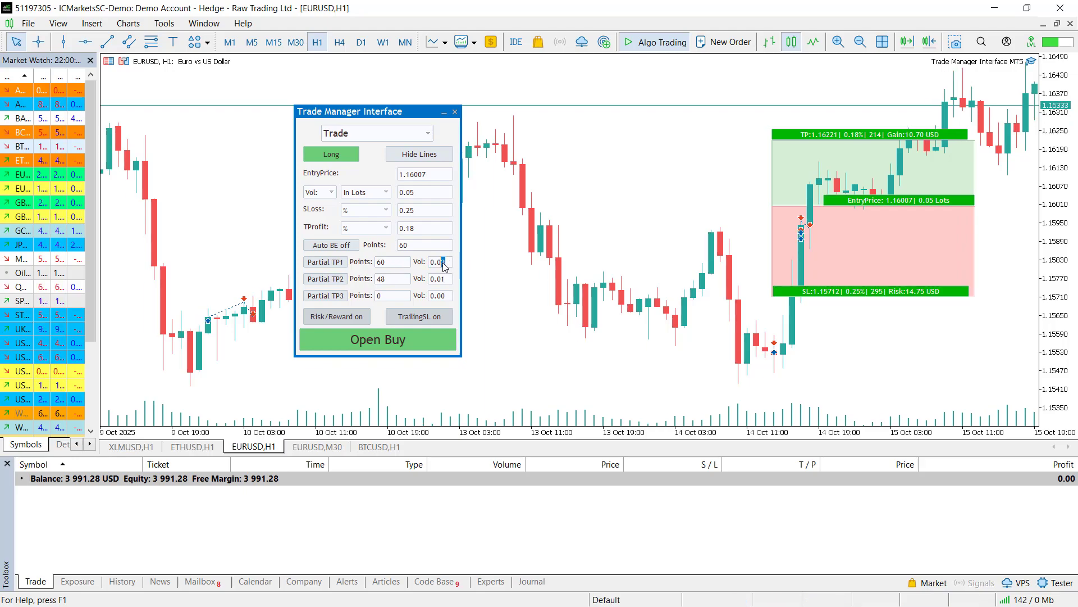
pyautogui.write('2')
pyautogui.click(327, 263)
pyautogui.moveTo(775, 187); pyautogui.dragTo(775, 173)
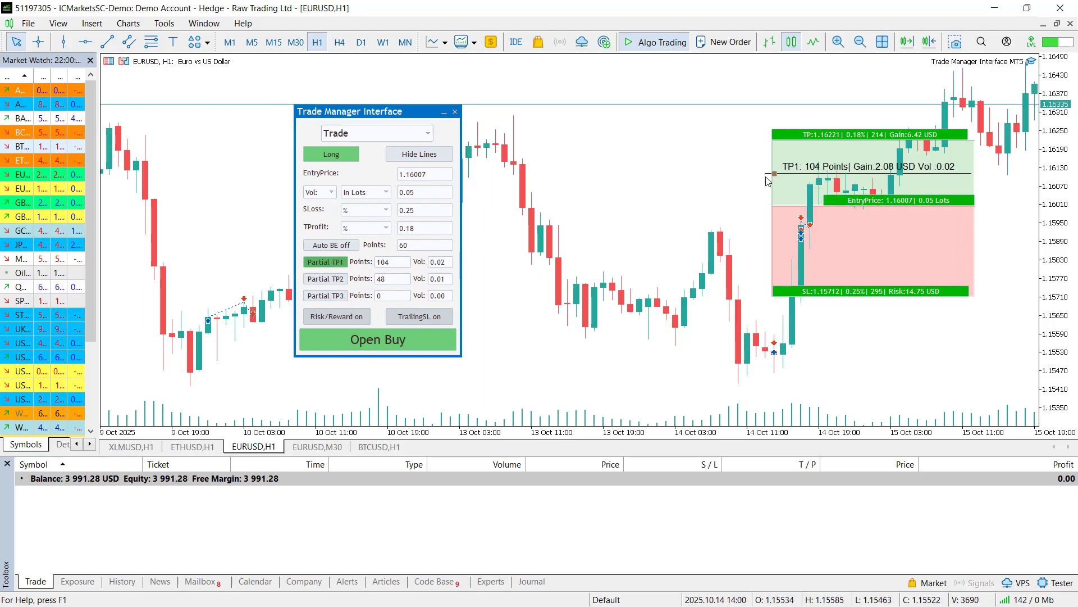
# Step: Set Partial TP1's volume to 0.03
pyautogui.doubleClick(449, 263)
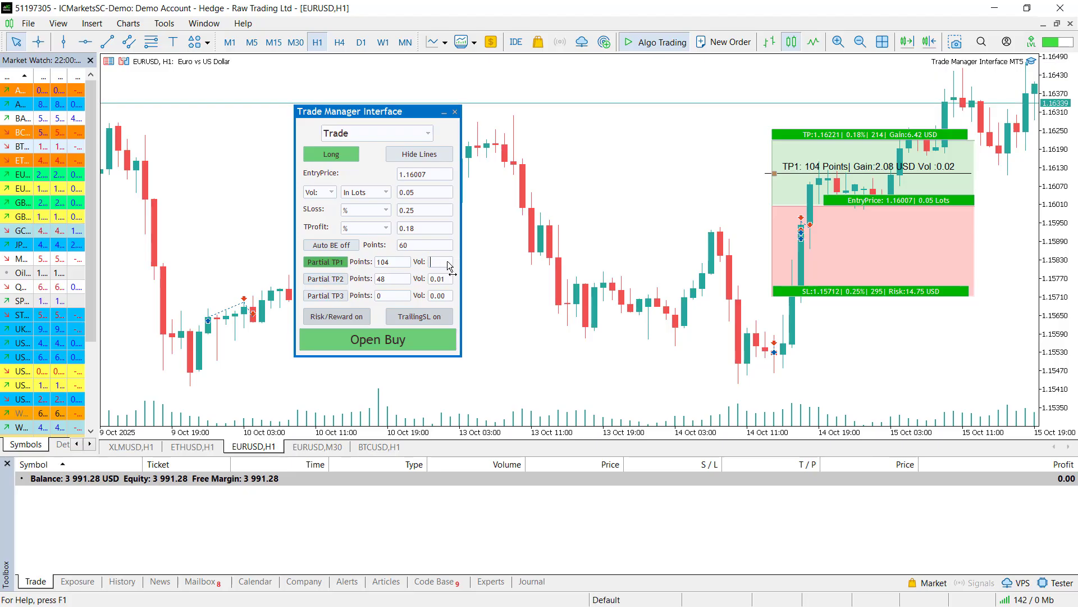
pyautogui.write('0.03')
pyautogui.press('Return')
pyautogui.click(664, 356)
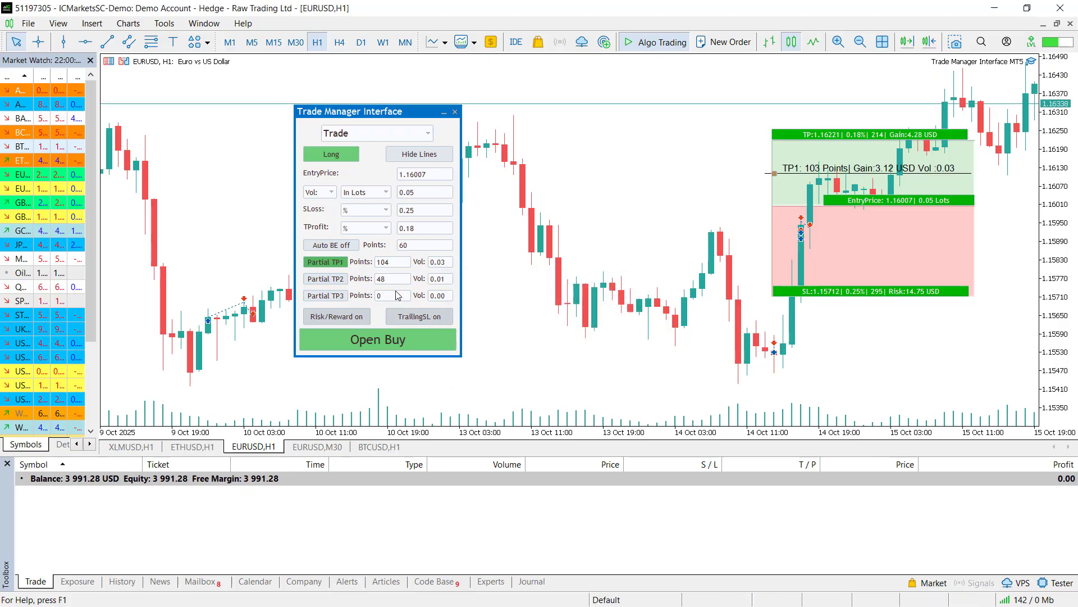
# Step: Set Partial TP2 to 15 points, activate it, and move the partial lines to about 141 points for TP1 and 79 points for TP2
pyautogui.doubleClick(385, 284)
pyautogui.press('Return')
pyautogui.click(625, 356)
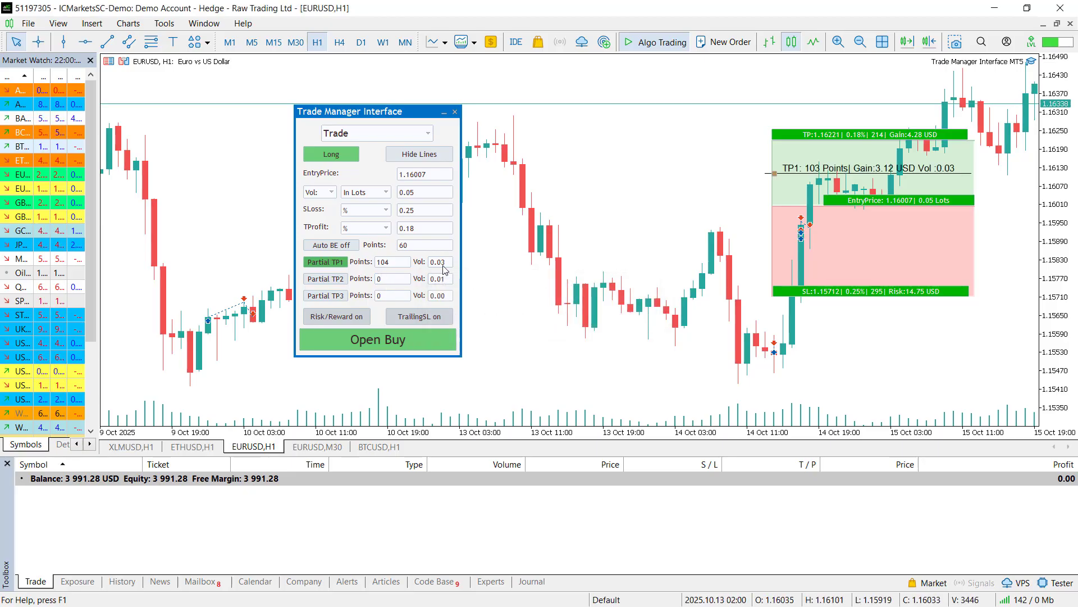
pyautogui.doubleClick(396, 281)
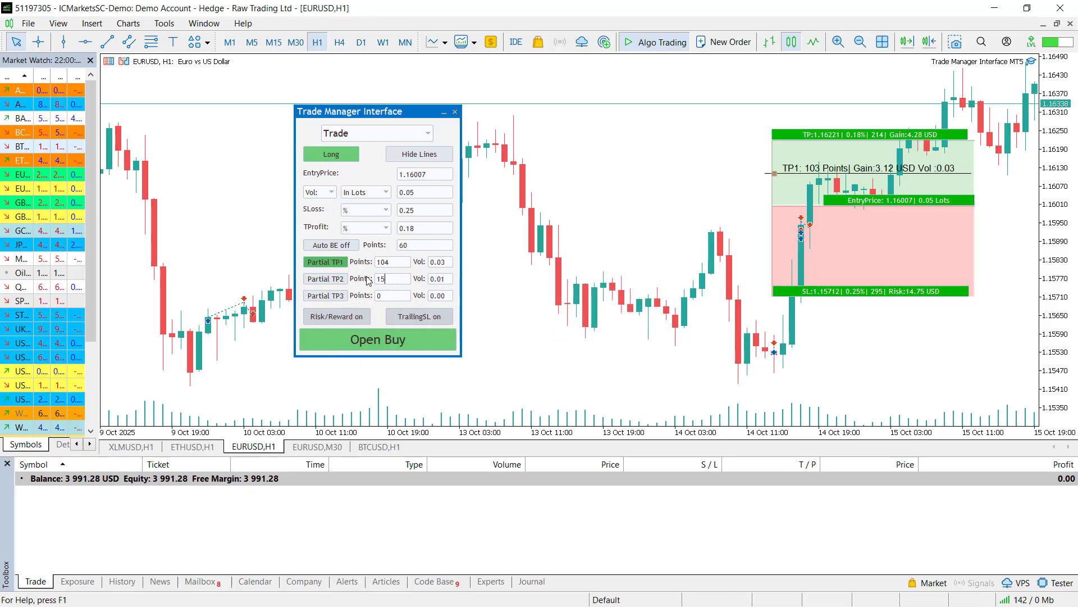
pyautogui.press('Return')
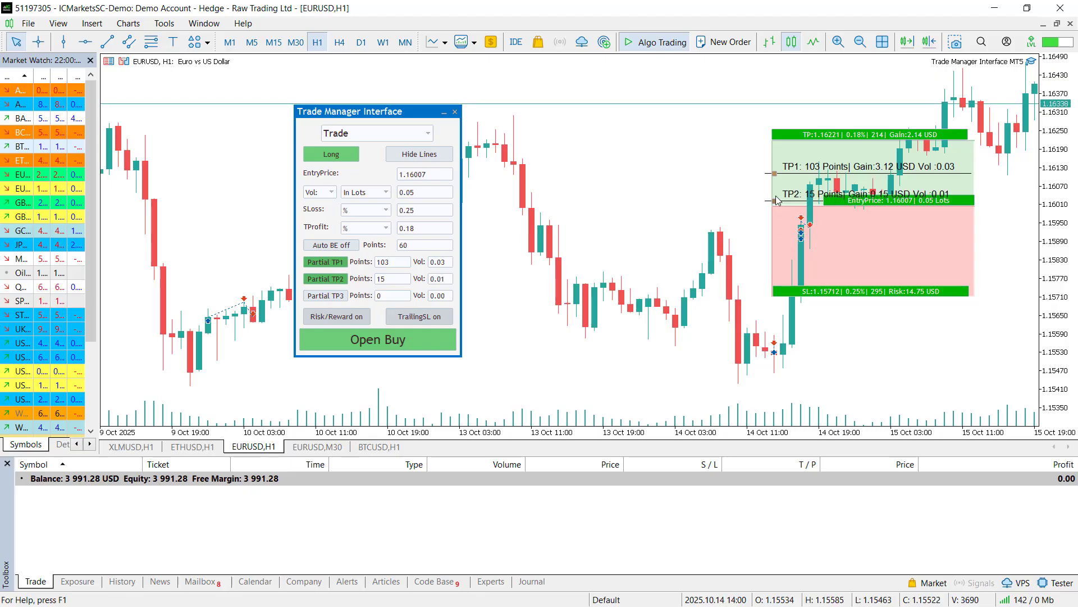
pyautogui.moveTo(775, 200)
pyautogui.mouseDown()
pyautogui.moveTo(772, 163)
pyautogui.moveTo(776, 181)
pyautogui.mouseUp()
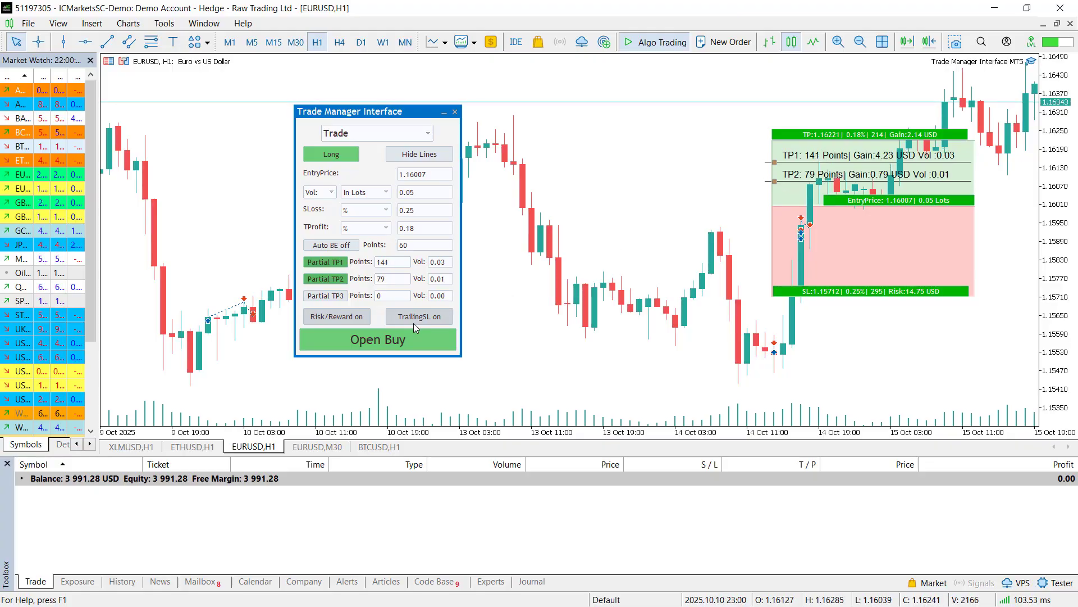
# Step: Place the 0.05-lot buy order at 1.16007, and a matching short order with its entry moved to about 1.15858
pyautogui.click(400, 340)
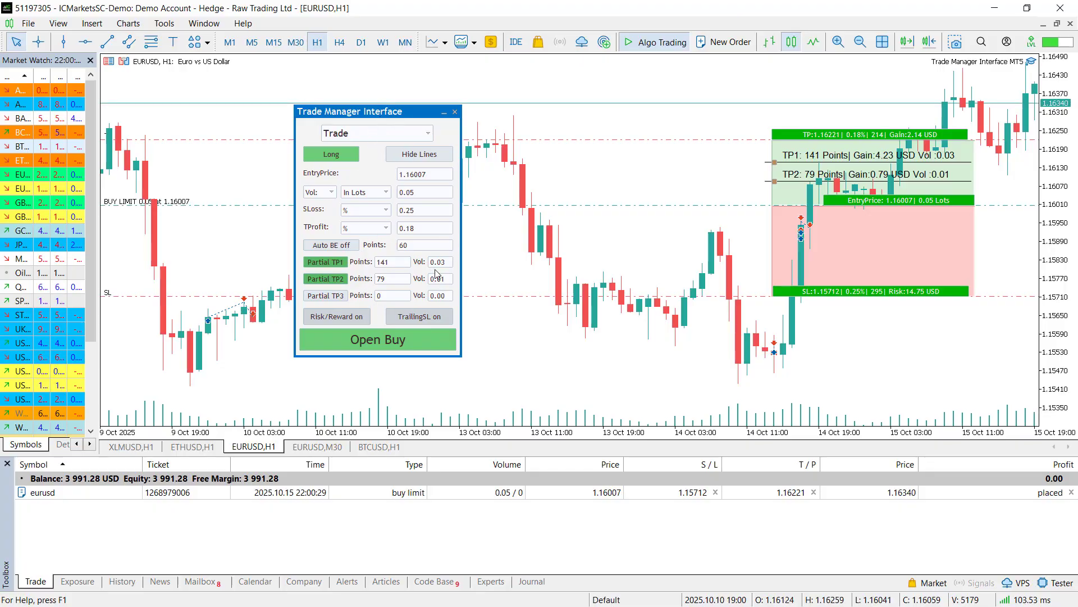
pyautogui.click(353, 157)
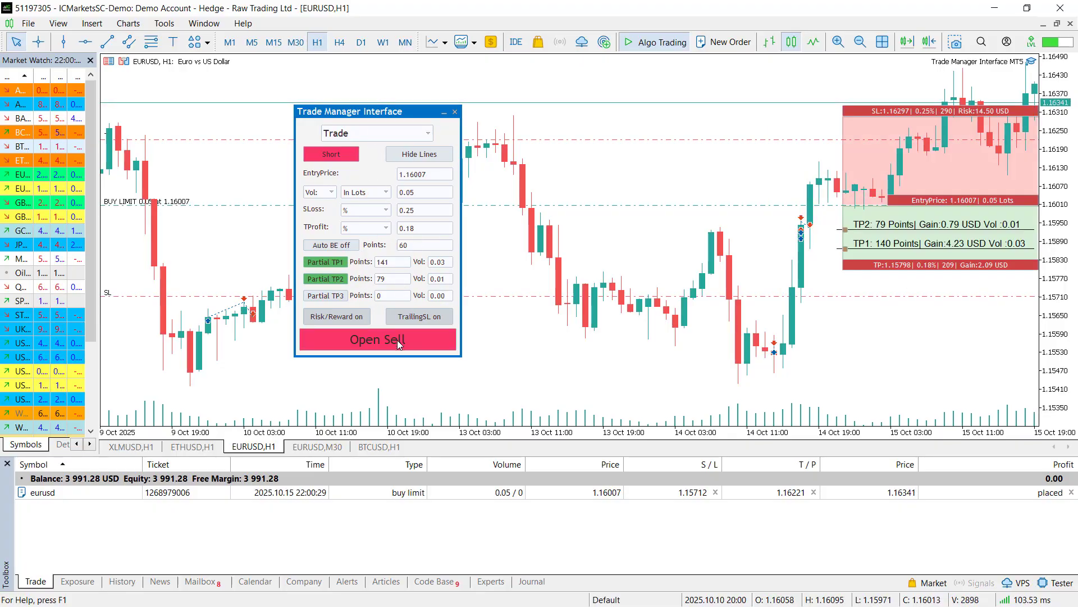
pyautogui.moveTo(924, 205); pyautogui.dragTo(887, 253)
pyautogui.click(421, 340)
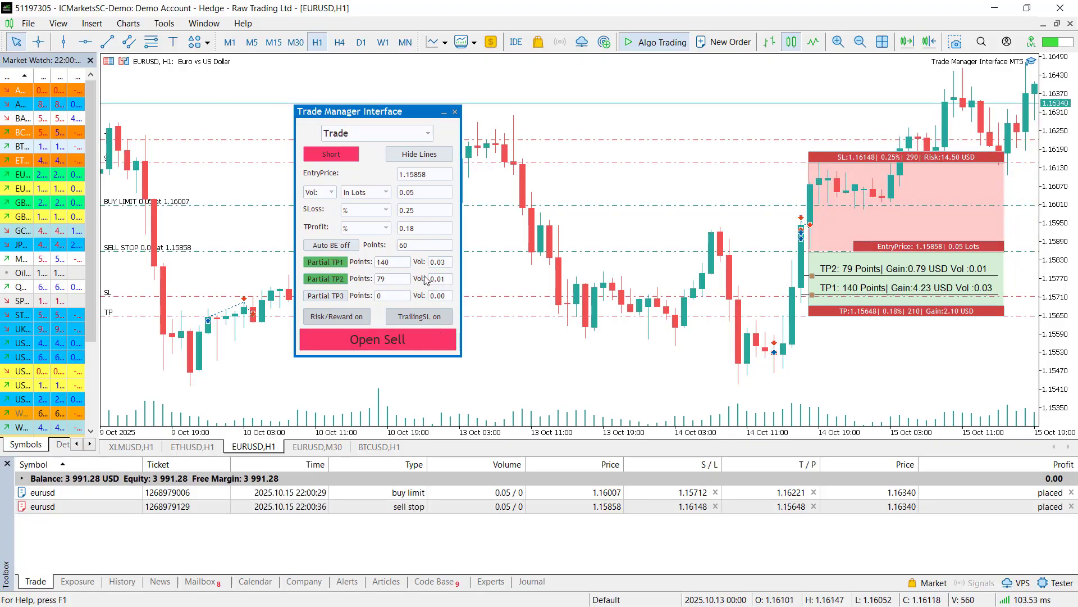
# Step: Switch the trade panel to Close mode and check the Trade Manager Interface MT5 expert's CloseonlySymbol input, leaving it at true
pyautogui.click(402, 135)
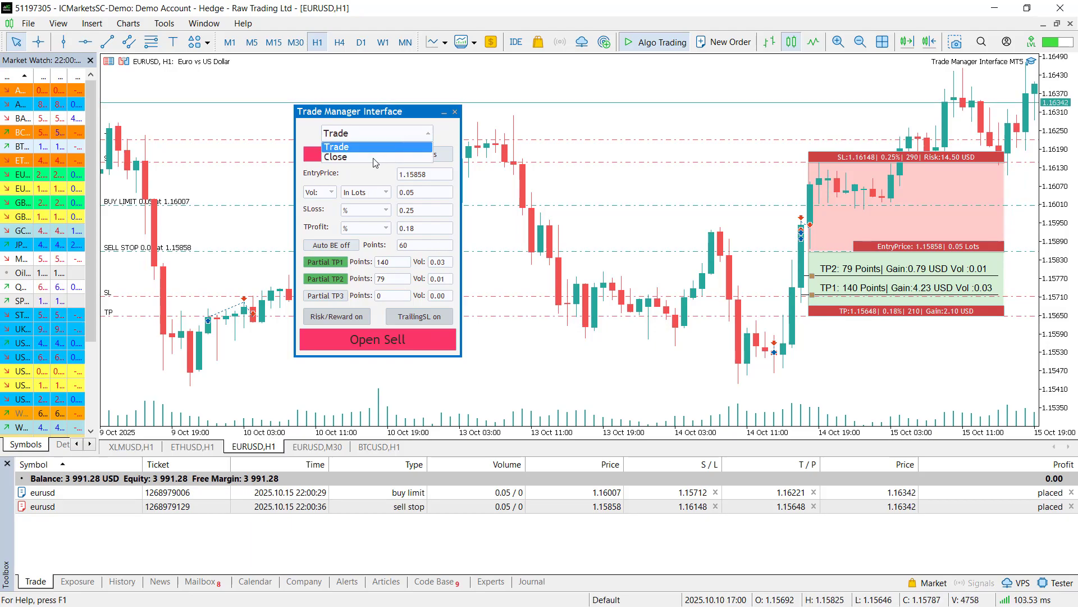
pyautogui.click(375, 158)
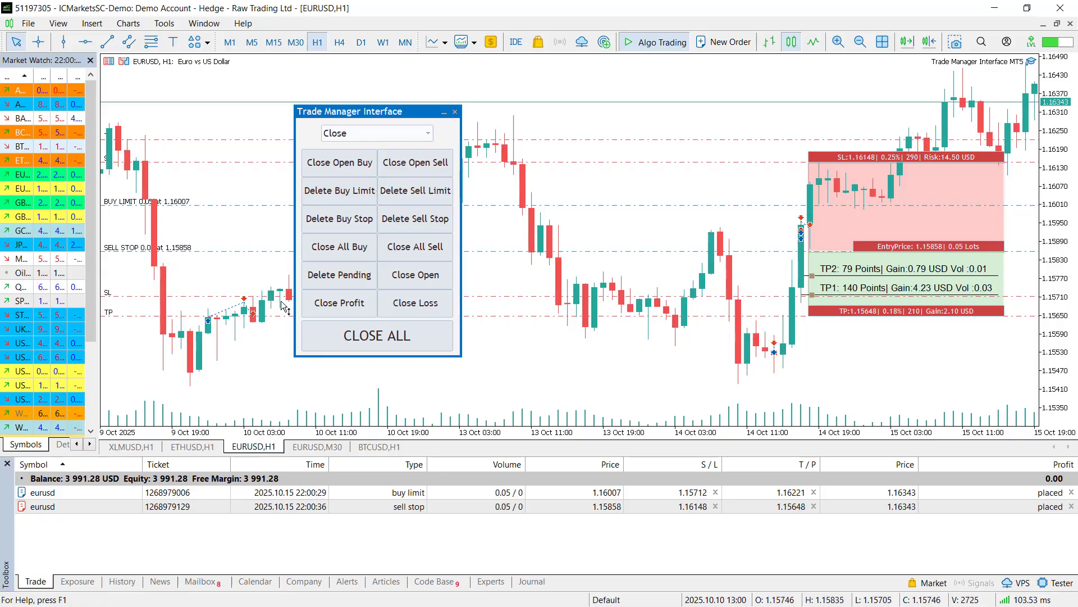
pyautogui.rightClick(511, 109)
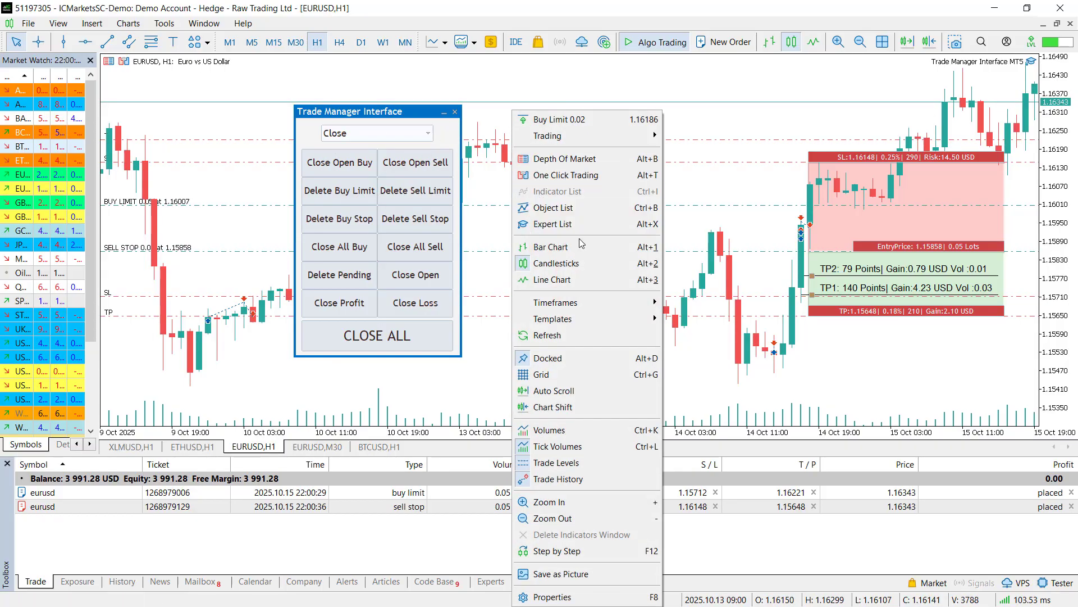
pyautogui.click(557, 224)
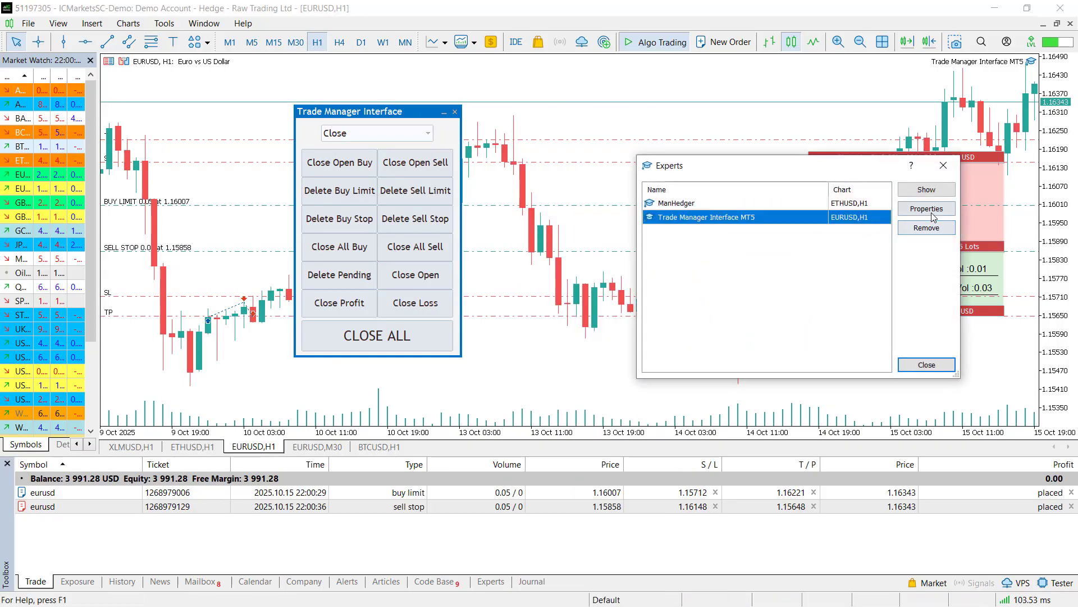
pyautogui.click(933, 210)
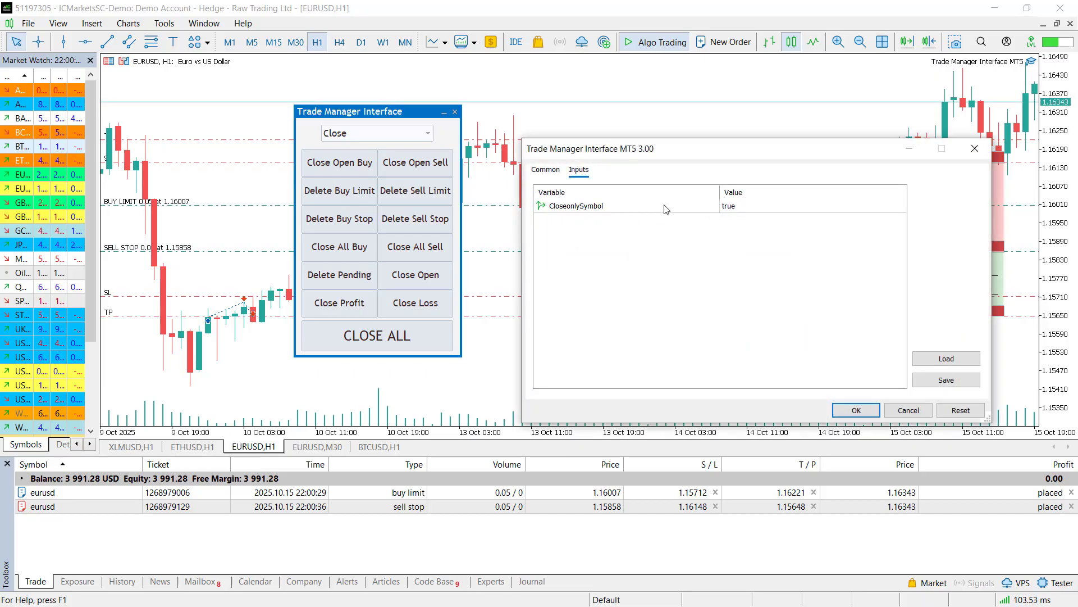
pyautogui.click(744, 213)
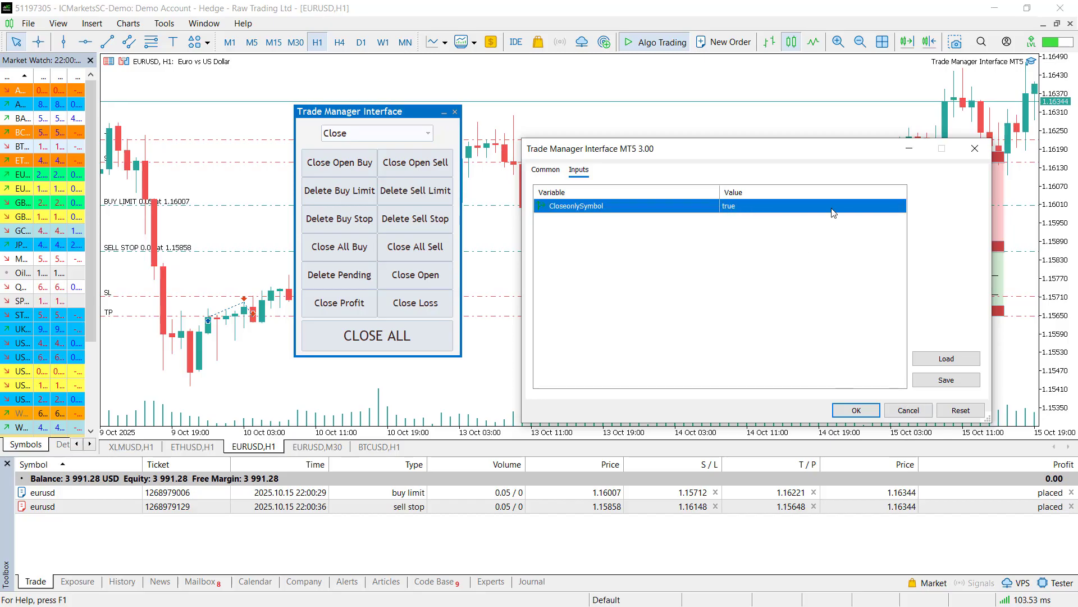
pyautogui.click(854, 409)
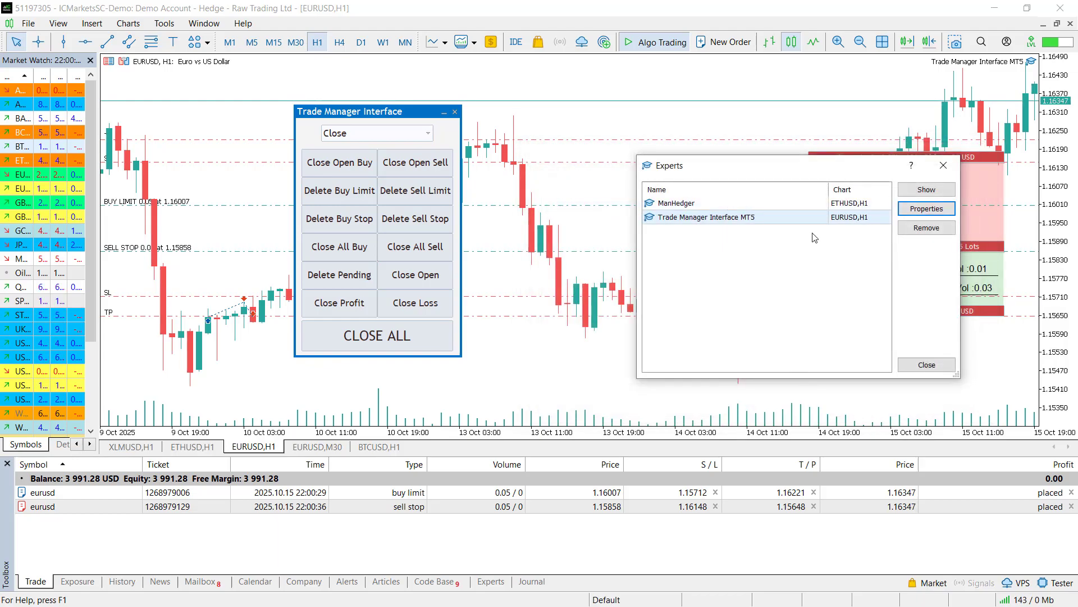
pyautogui.click(944, 165)
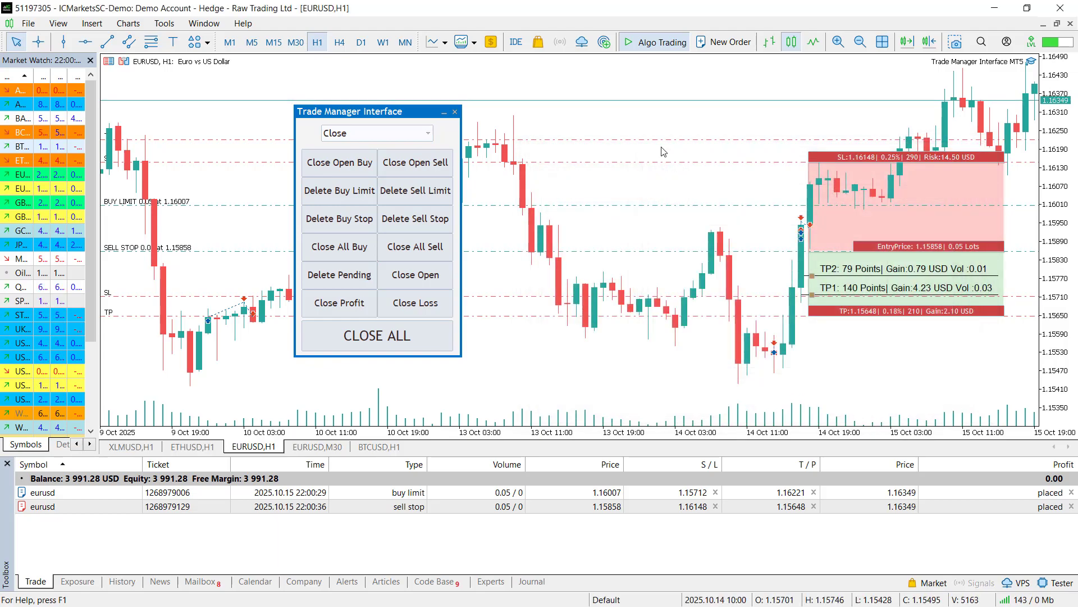
# Step: Use the panel's Close Open Buy, Delete Pending and Close All commands to clear the EURUSD orders
pyautogui.click(340, 168)
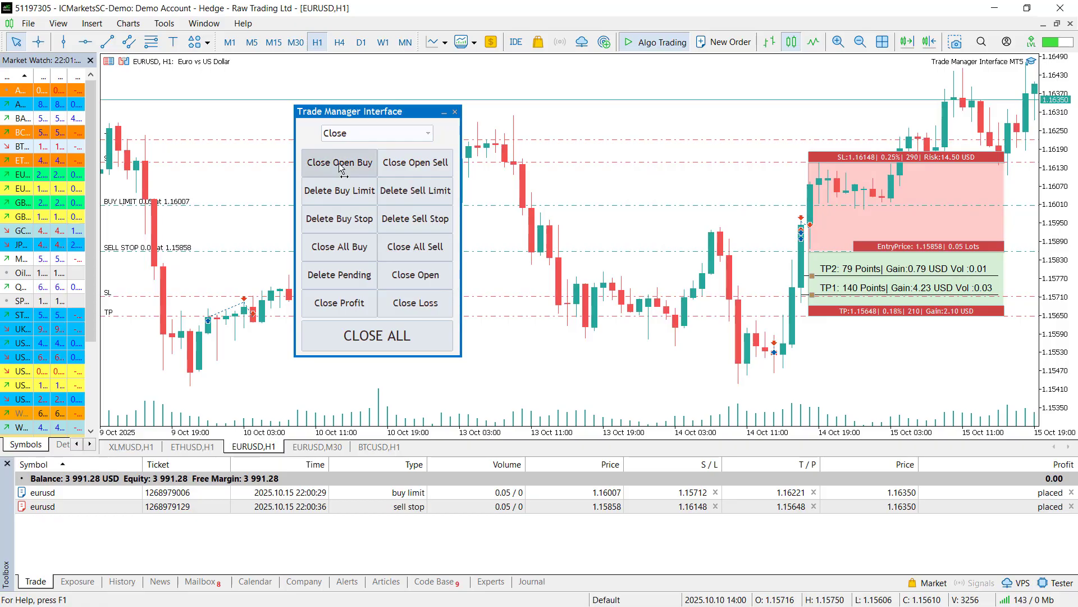
pyautogui.click(532, 359)
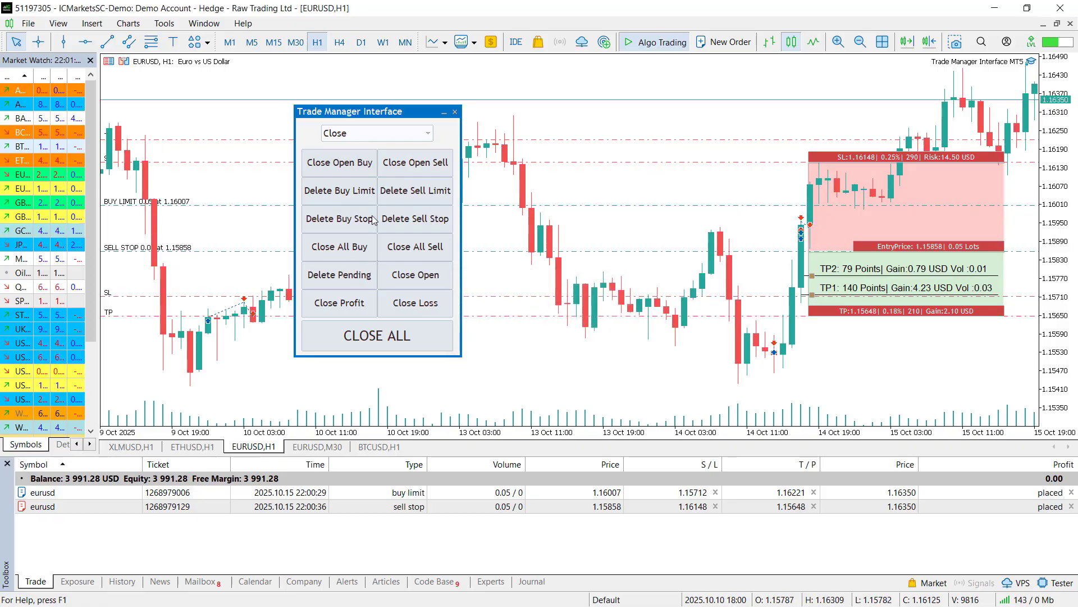
pyautogui.click(339, 275)
pyautogui.click(533, 358)
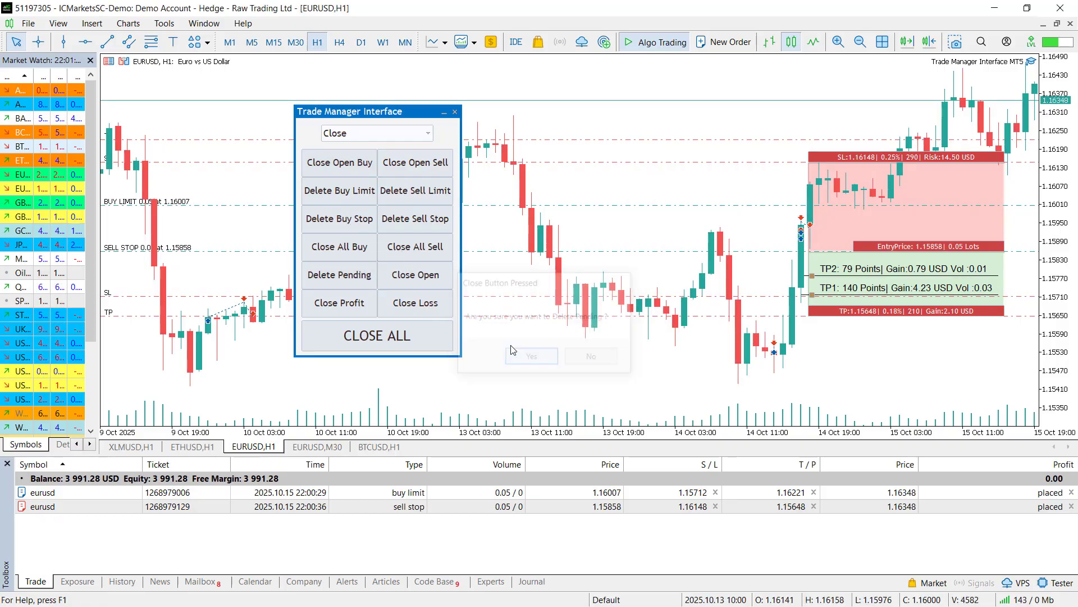
pyautogui.click(371, 340)
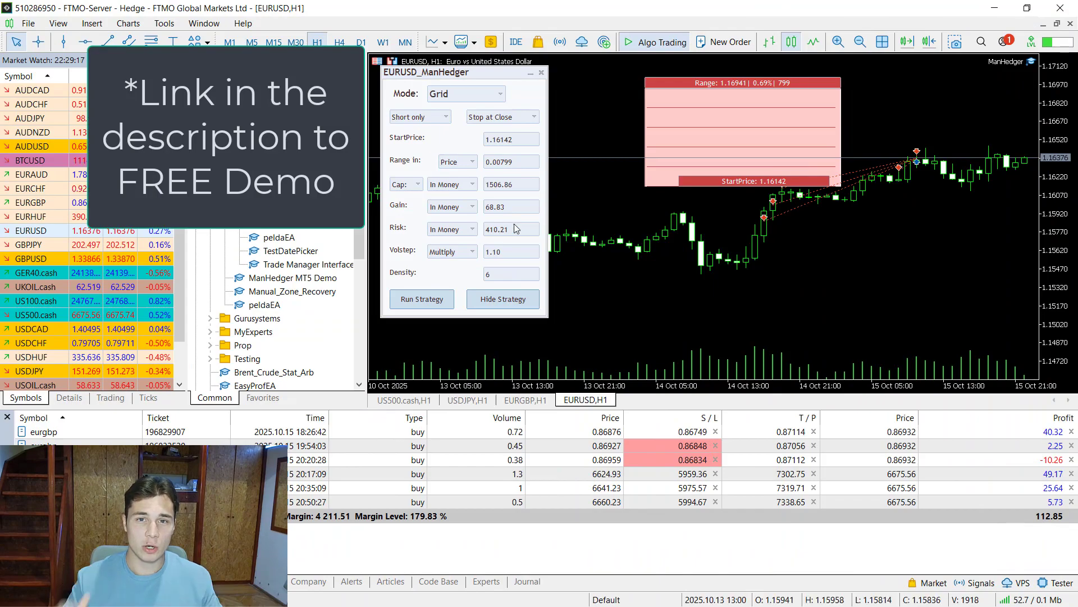
# Step: Set the Risk of the ManHedger short-only grid to 200 in money, and run and stop the strategy
pyautogui.click(512, 226)
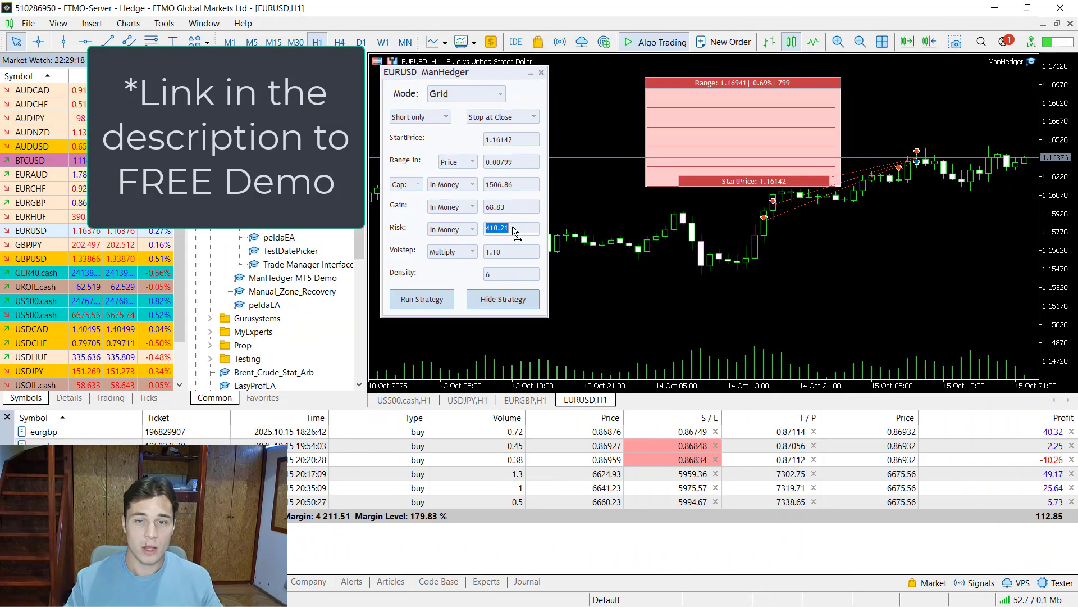
pyautogui.write('200')
pyautogui.press('Return')
pyautogui.click(431, 298)
pyautogui.moveTo(514, 75); pyautogui.dragTo(633, 80)
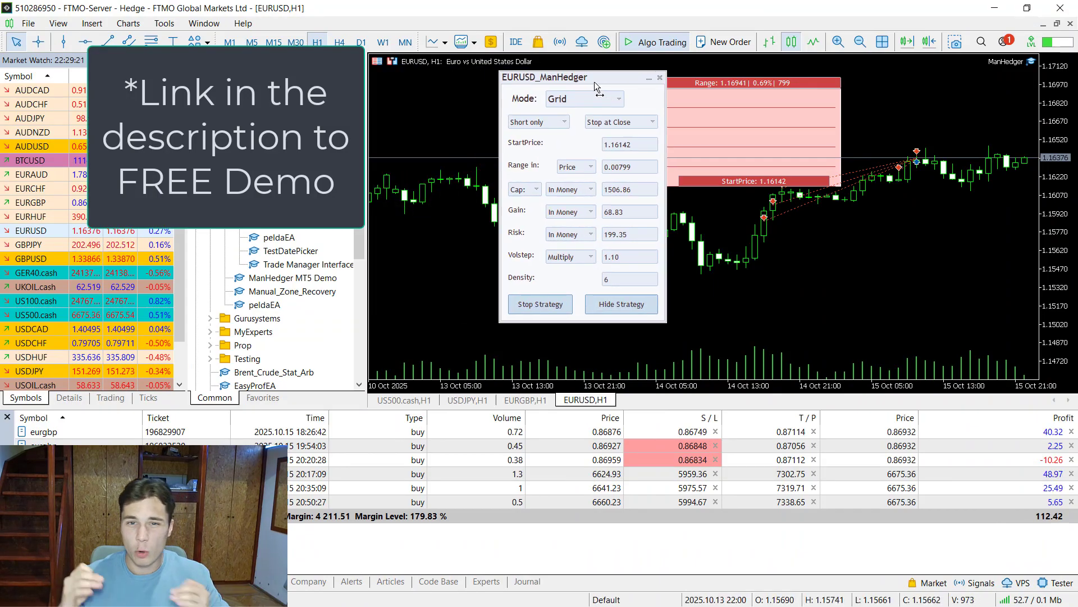
pyautogui.click(541, 304)
# Step: Change the ManHedger mode to Zone Recovery, keeping Stop at Close, and display the strategy on the chart
pyautogui.click(584, 99)
pyautogui.click(588, 123)
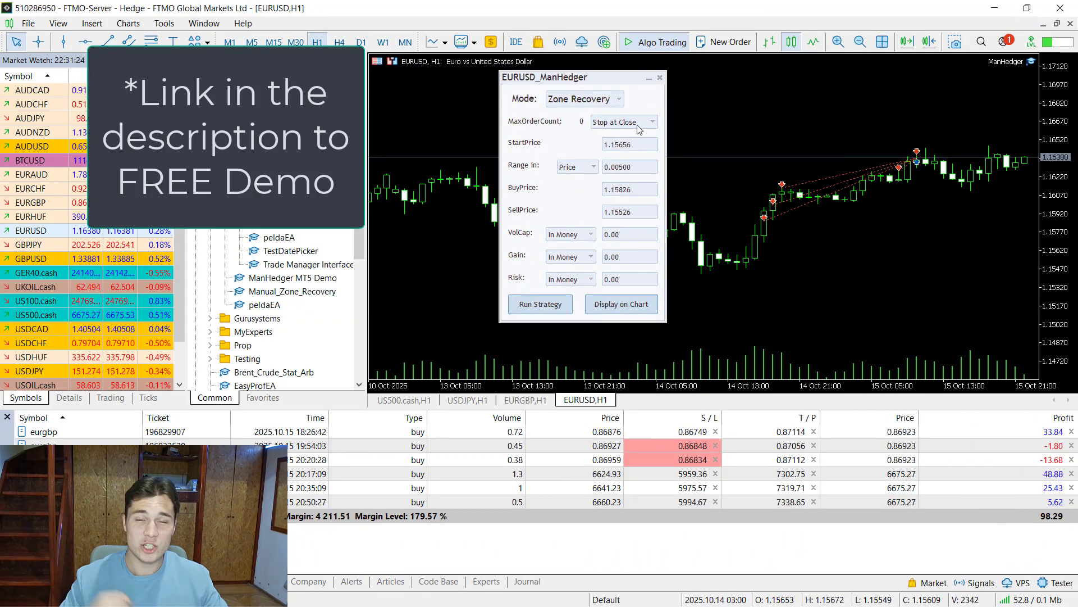
pyautogui.click(632, 122)
pyautogui.click(631, 122)
pyautogui.click(622, 305)
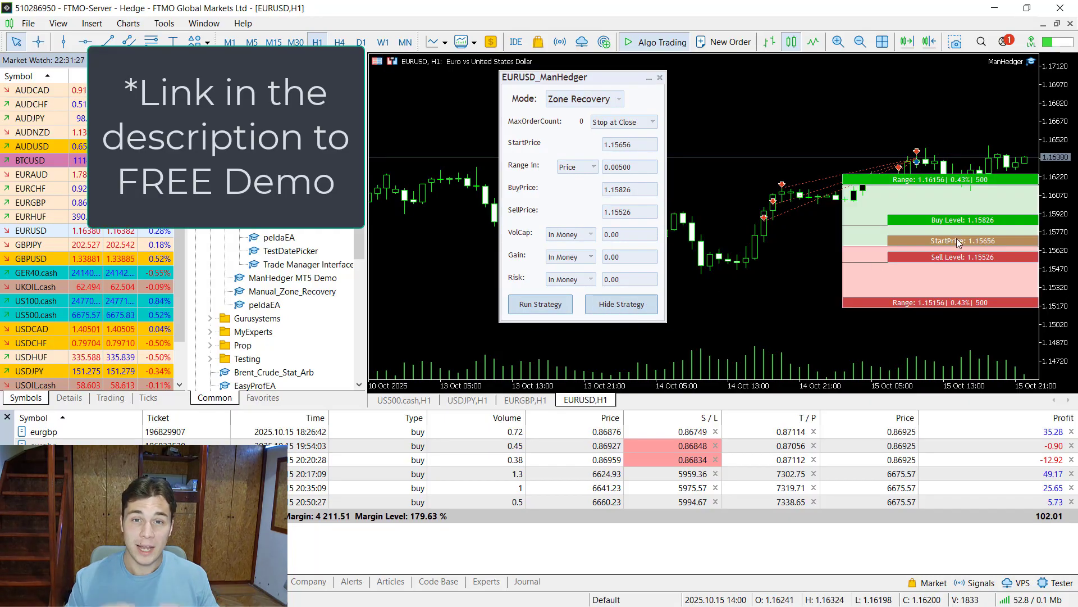
# Step: Move the zone recovery levels on the chart to about 1.15703 for StartPrice, 1.15996 for buy and 1.15470 for sell
pyautogui.moveTo(958, 241); pyautogui.dragTo(836, 179)
pyautogui.moveTo(833, 231); pyautogui.dragTo(833, 243)
pyautogui.moveTo(830, 217); pyautogui.dragTo(833, 230)
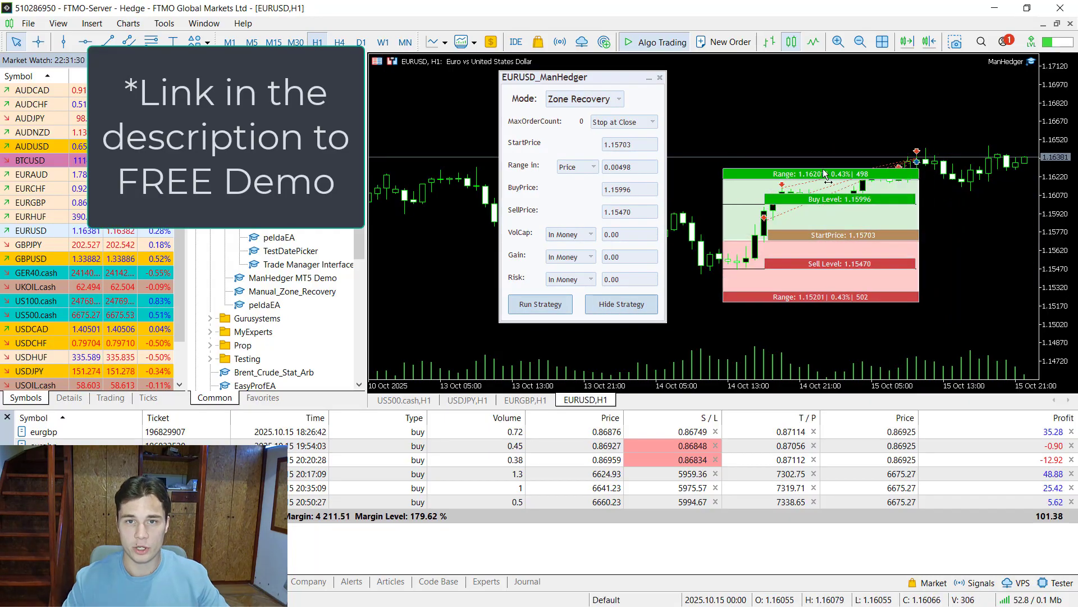